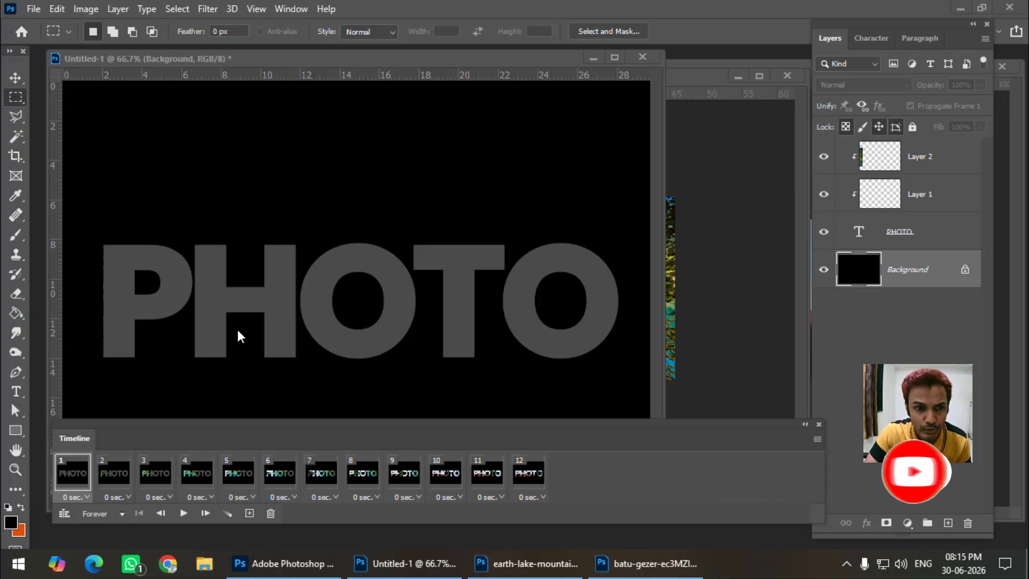
# Play the PHOTO frame animation to preview it, and stop the playback
pyautogui.click(183, 513)
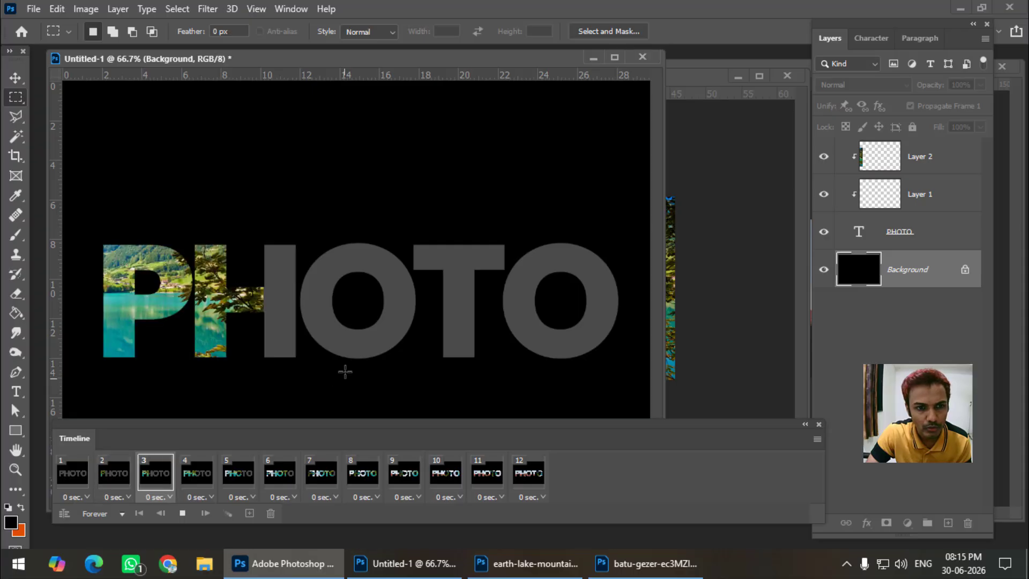
pyautogui.click(182, 513)
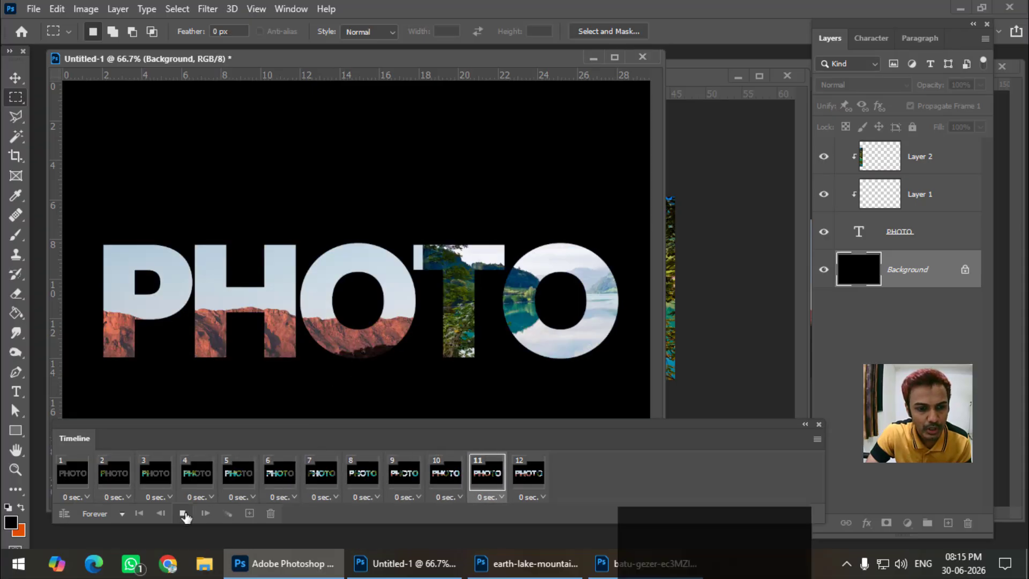
# Delete the PHOTO text layer together with the two clipped image layers, Layer 1 and Layer 2
pyautogui.click(13, 78)
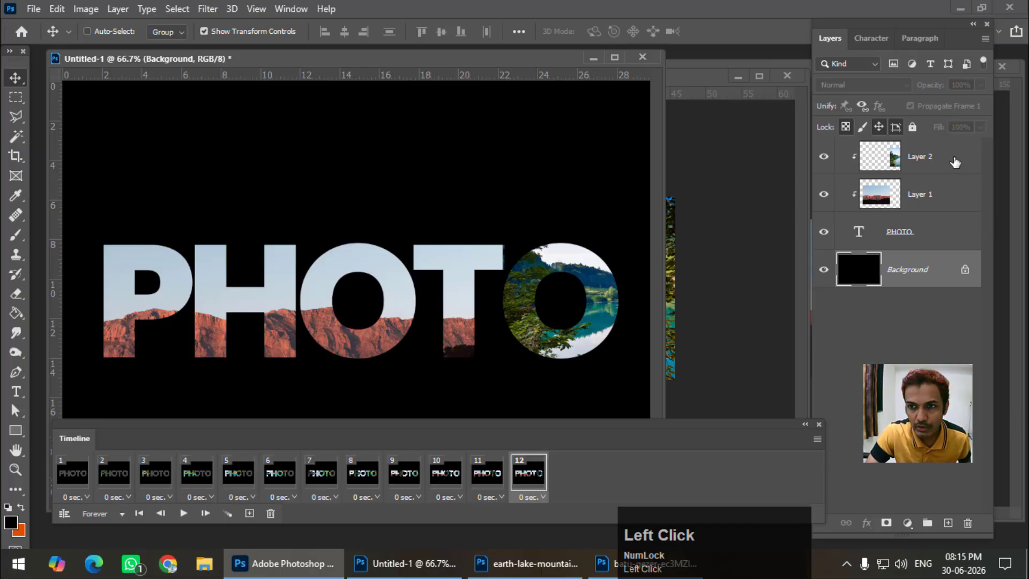
pyautogui.keyDown('ctrl'); pyautogui.click(943, 193); pyautogui.keyUp('ctrl')
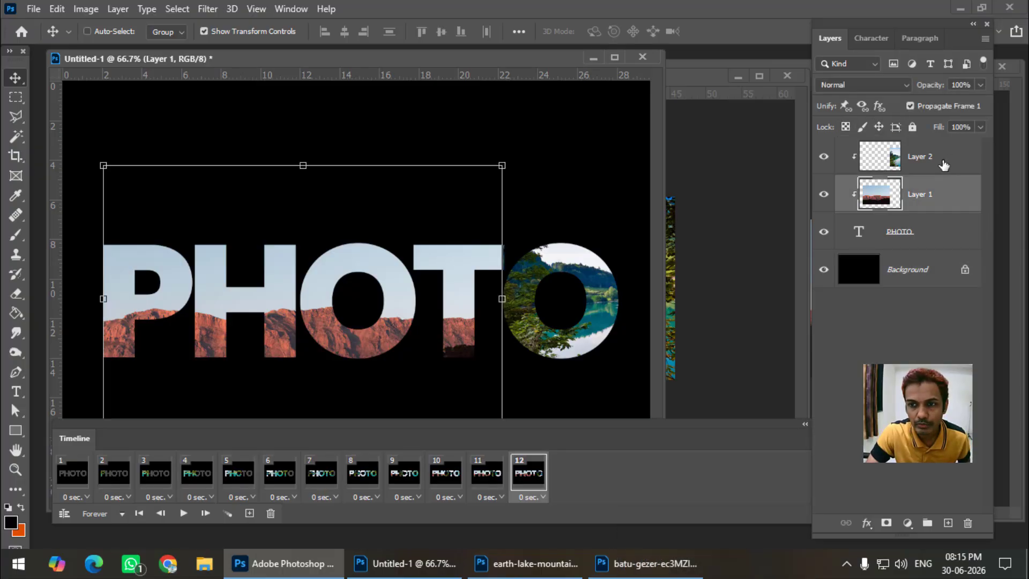
pyautogui.keyDown('ctrl'); pyautogui.click(919, 156); pyautogui.keyUp('ctrl')
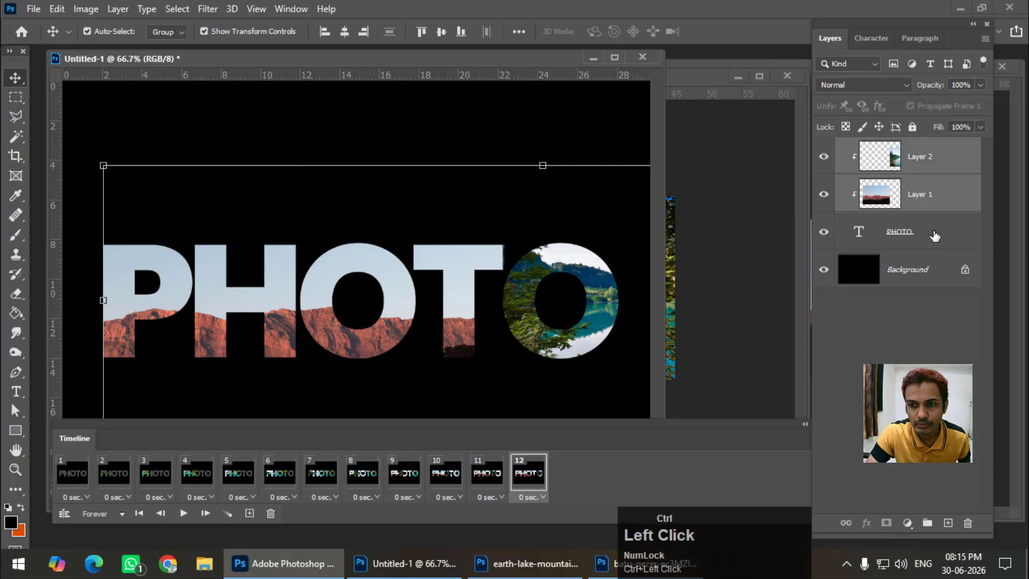
pyautogui.click(933, 232)
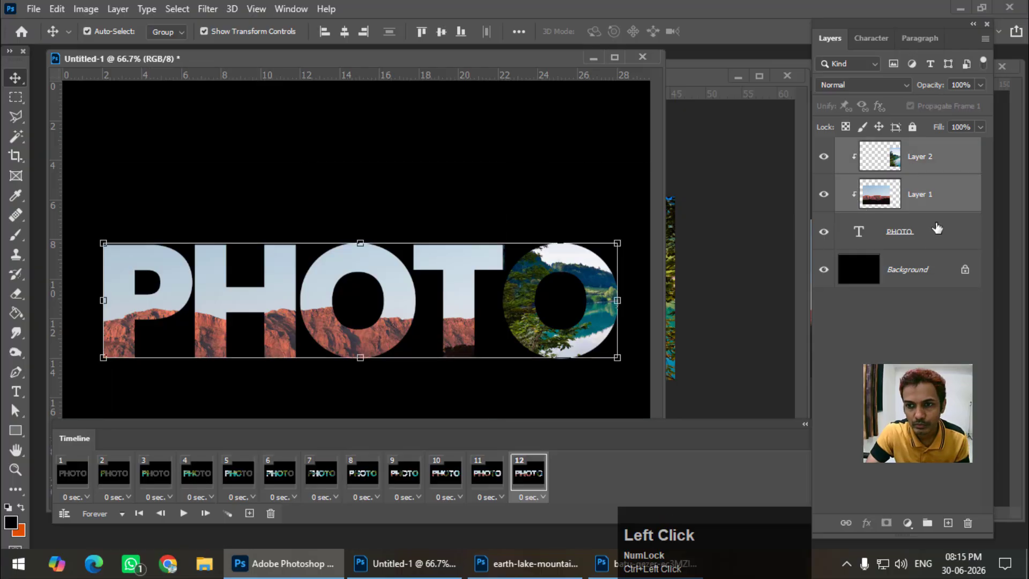
pyautogui.keyDown('ctrl'); pyautogui.click(950, 194); pyautogui.keyUp('ctrl')
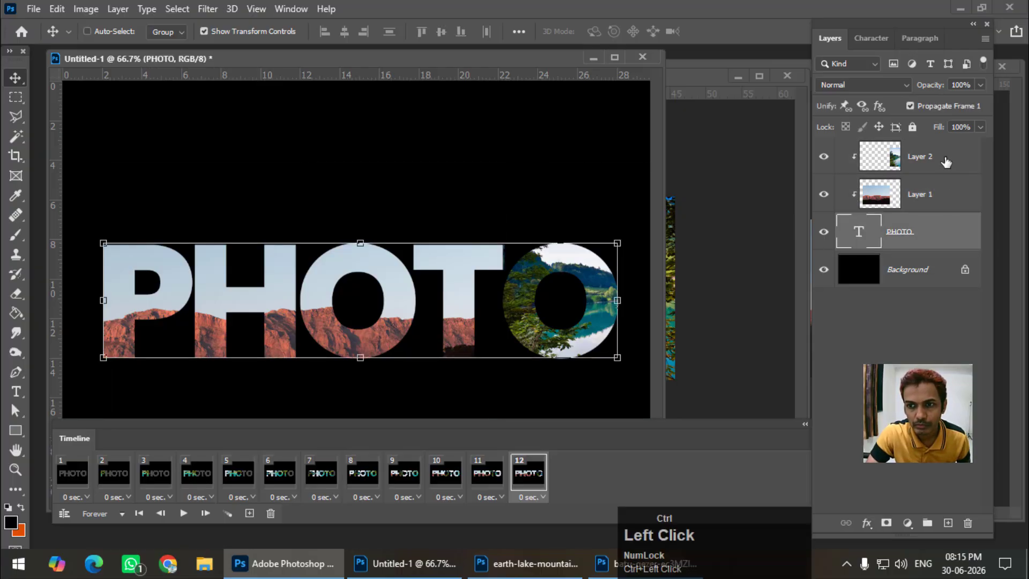
pyautogui.keyDown('ctrl'); pyautogui.click(947, 161); pyautogui.keyUp('ctrl')
pyautogui.press('Delete')
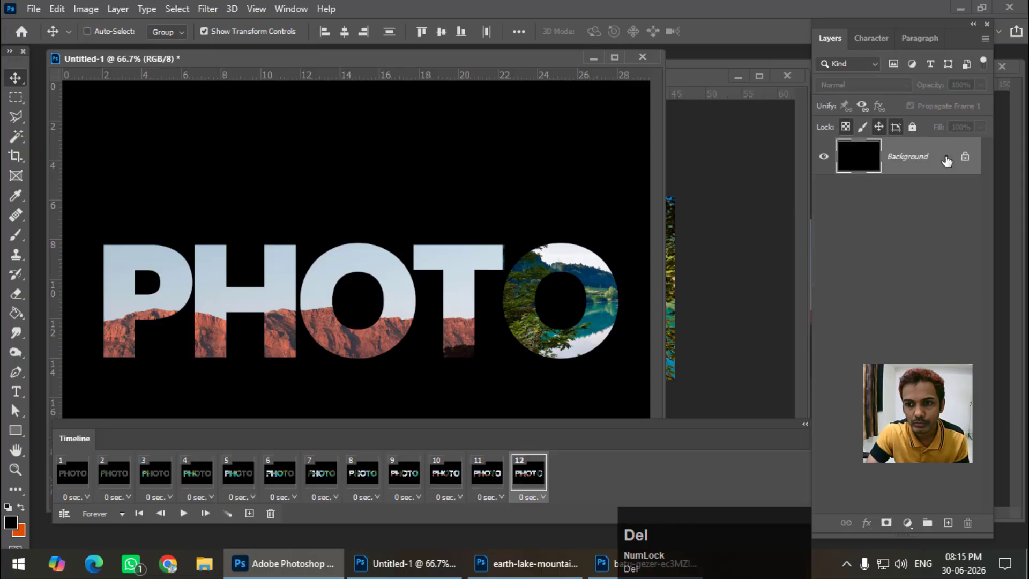
# Set the foreground color to white and fill the Background layer with it
pyautogui.click(15, 526)
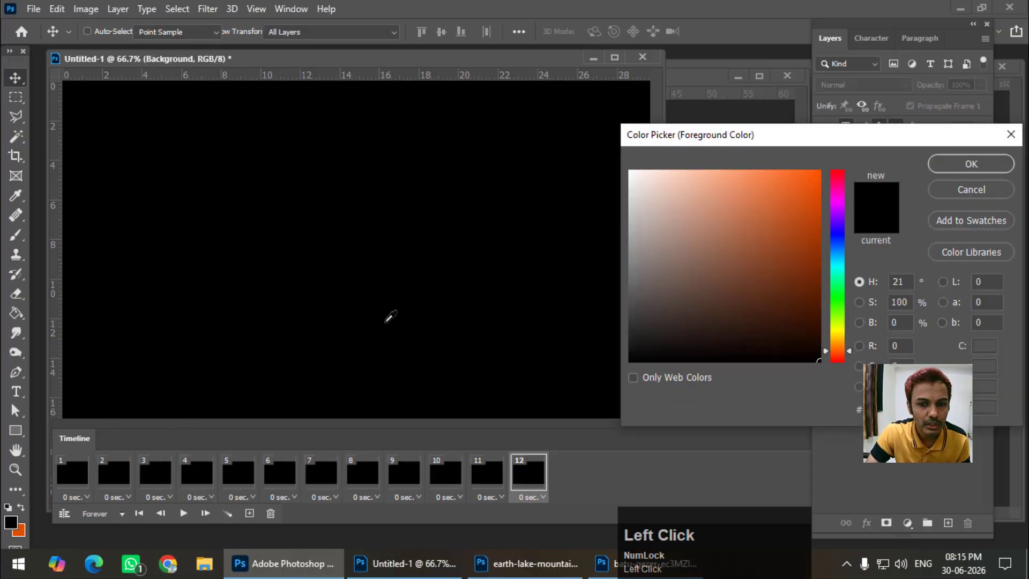
pyautogui.moveTo(645, 193); pyautogui.dragTo(630, 171)
pyautogui.click(991, 168)
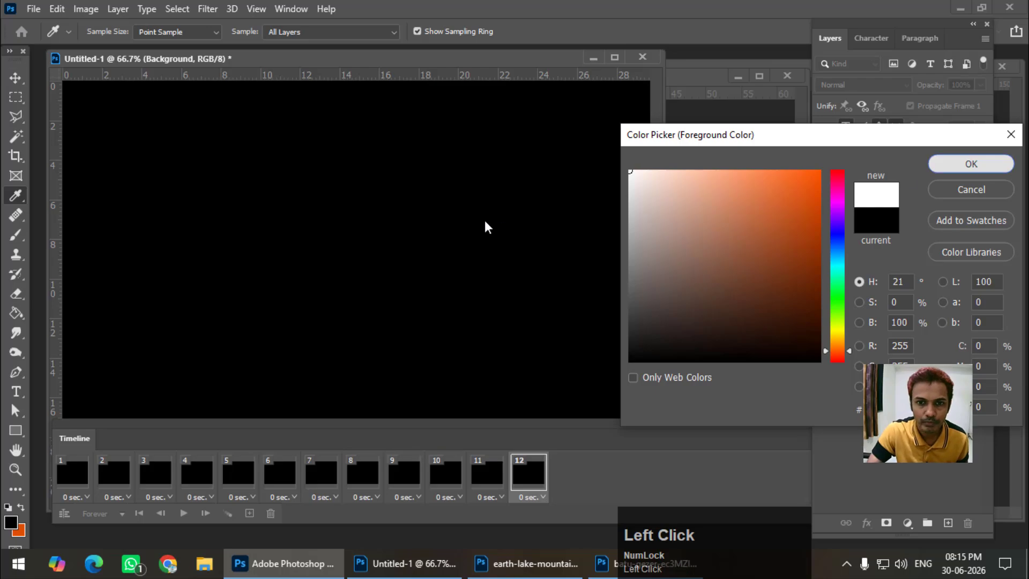
pyautogui.hotkey('alt', 'BackSpace')
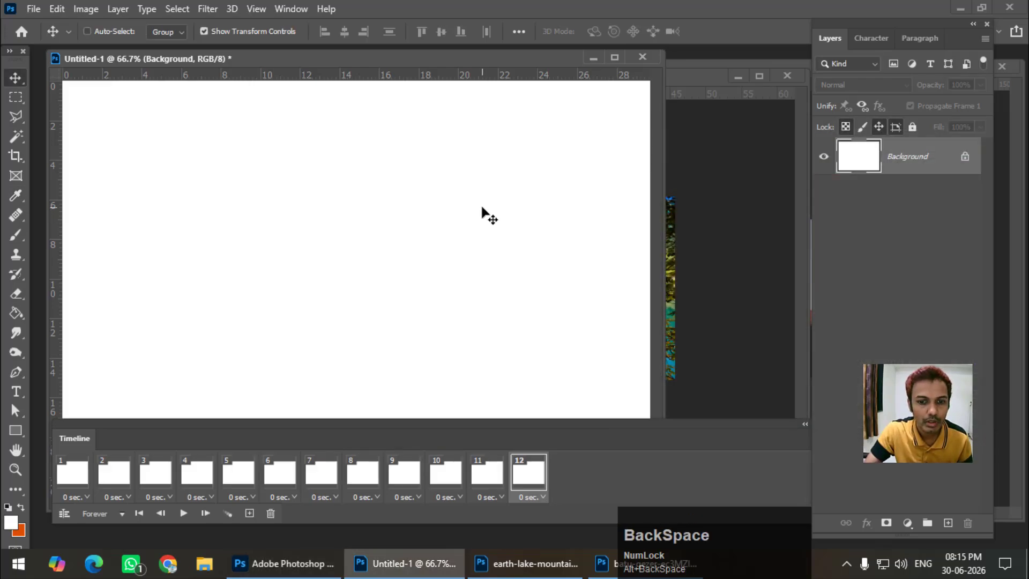
# Delete all twelve animation frames and close the Timeline
pyautogui.moveTo(805, 420); pyautogui.dragTo(699, 429)
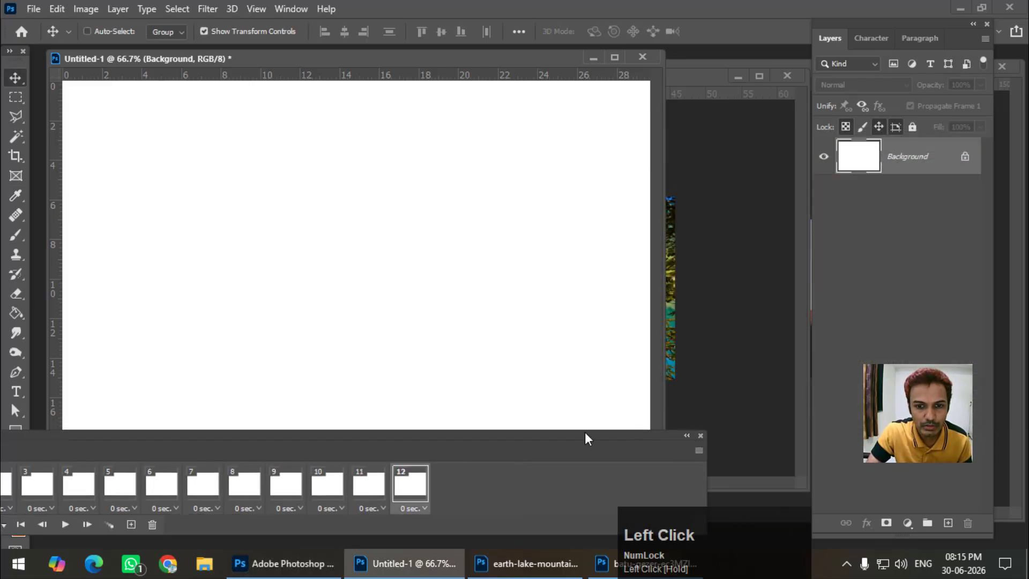
pyautogui.moveTo(585, 436); pyautogui.dragTo(757, 395)
pyautogui.keyDown('shift'); pyautogui.click(141, 453); pyautogui.keyUp('shift')
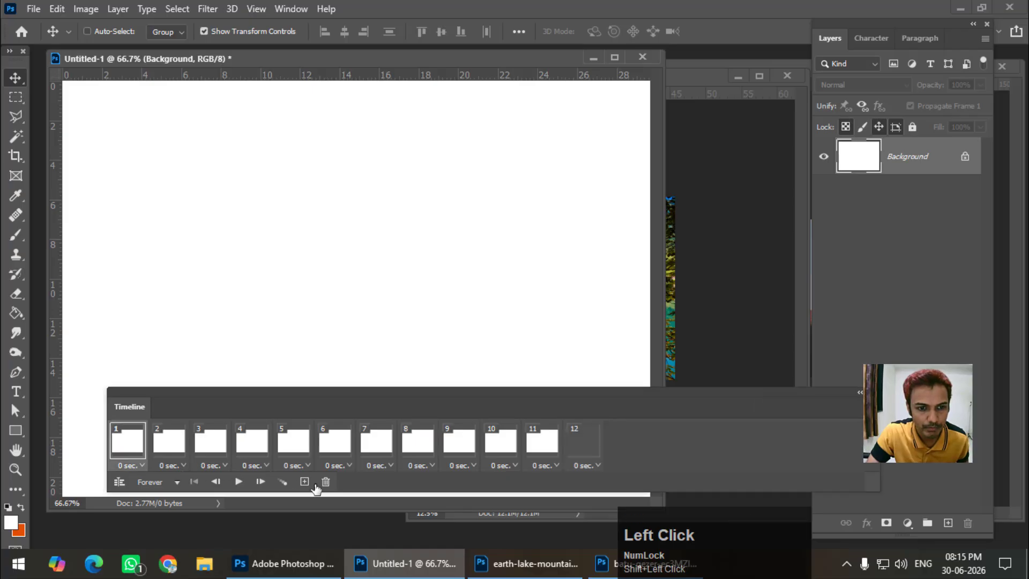
pyautogui.keyDown('shift'); pyautogui.click(589, 448); pyautogui.keyUp('shift')
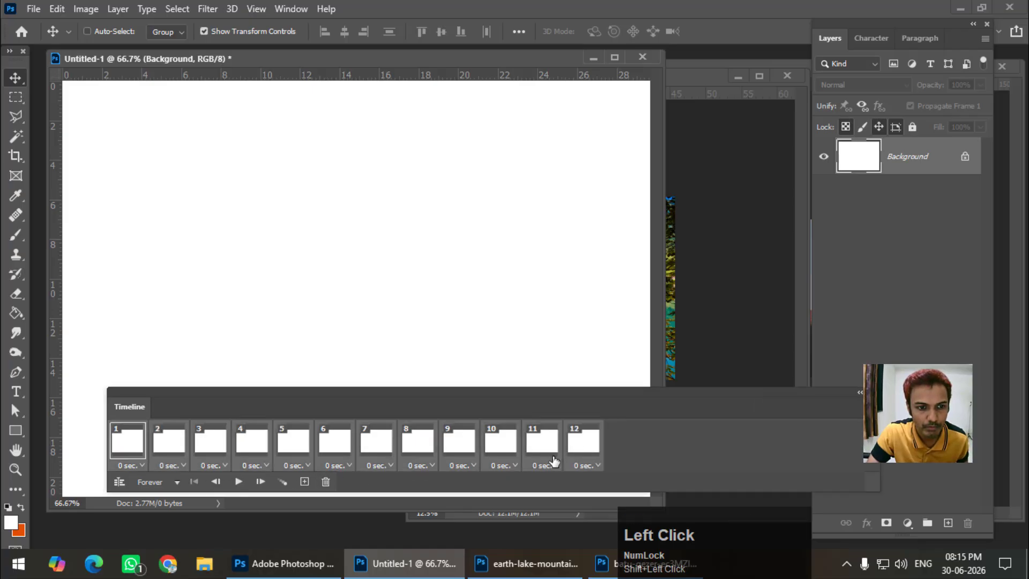
pyautogui.click(326, 481)
pyautogui.click(455, 221)
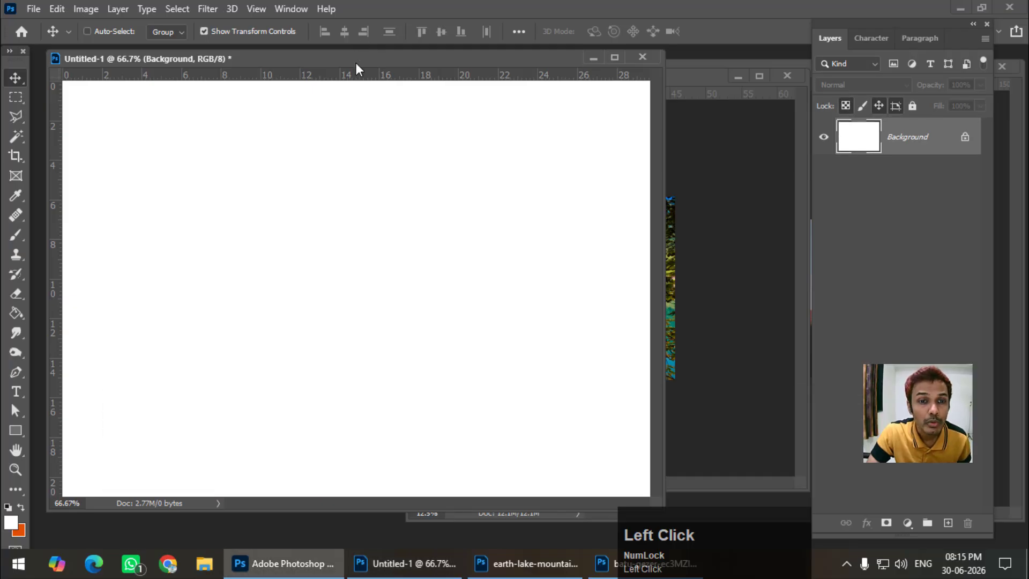
# Copy the lake photo from earth-lake-mountain-reflection-350554.jpeg into the Untitled-1 document as a new layer
pyautogui.moveTo(356, 62)
pyautogui.mouseDown()
pyautogui.moveTo(358, 77)
pyautogui.moveTo(356, 62)
pyautogui.mouseUp()
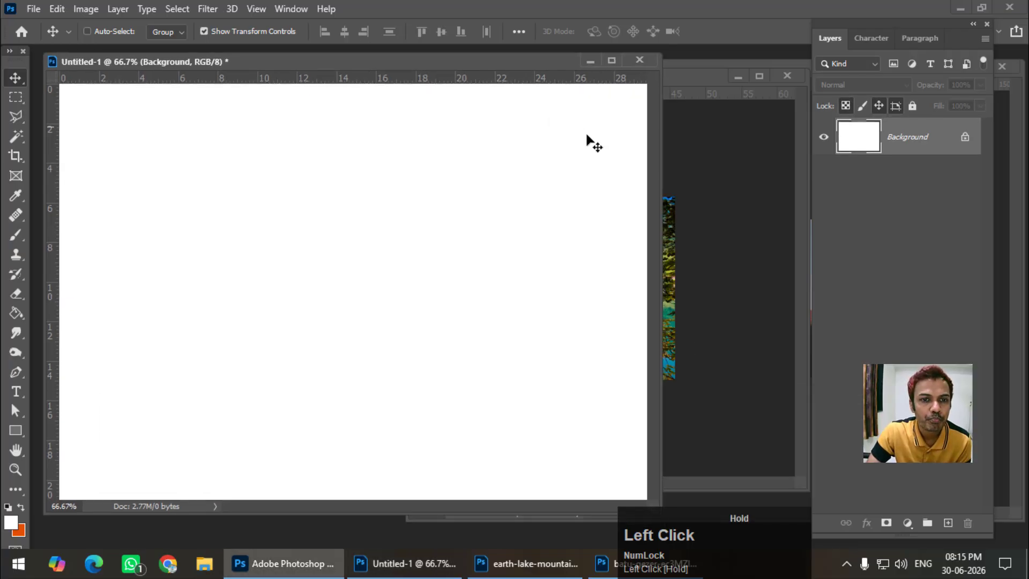
pyautogui.click(689, 277)
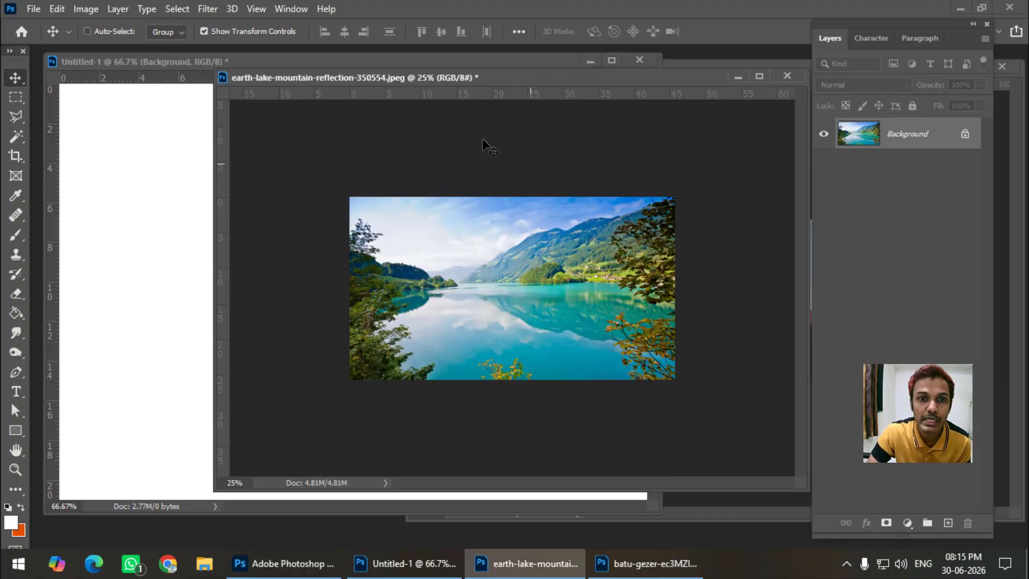
pyautogui.moveTo(425, 84); pyautogui.dragTo(566, 206)
pyautogui.moveTo(513, 318); pyautogui.dragTo(236, 308)
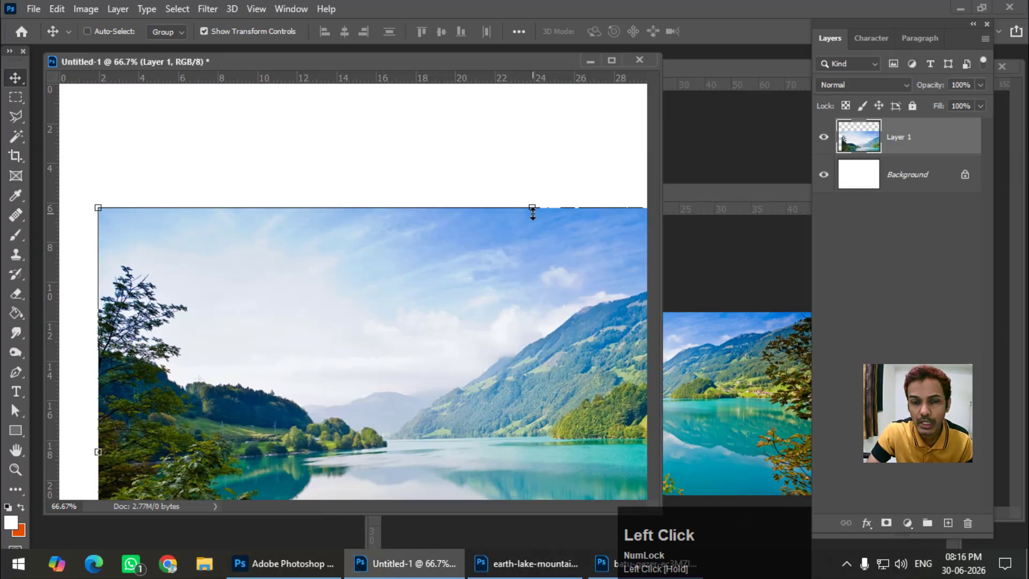
# Scale the lake photo to about 53.3% and place it against the right edge of the canvas
pyautogui.moveTo(532, 213); pyautogui.dragTo(533, 332)
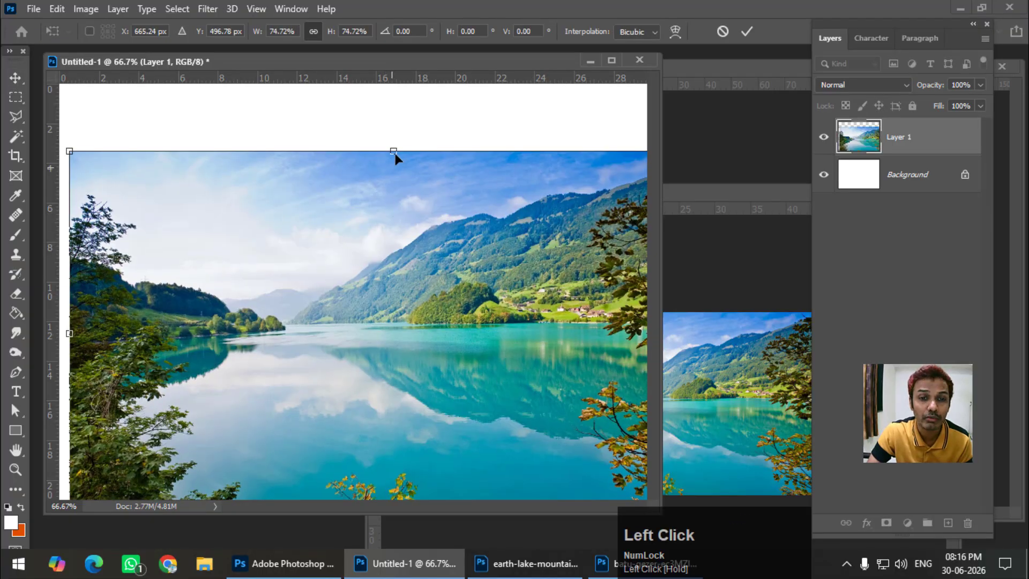
pyautogui.moveTo(395, 156); pyautogui.dragTo(356, 234)
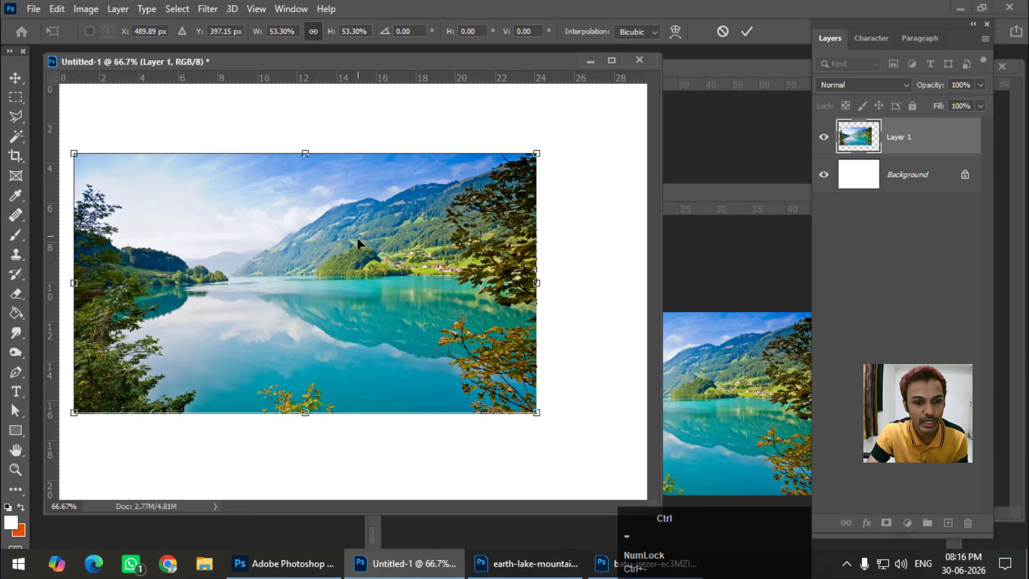
pyautogui.hotkey('ctrl', '-')
pyautogui.hotkey('ctrl', '-')
pyautogui.press('Return')
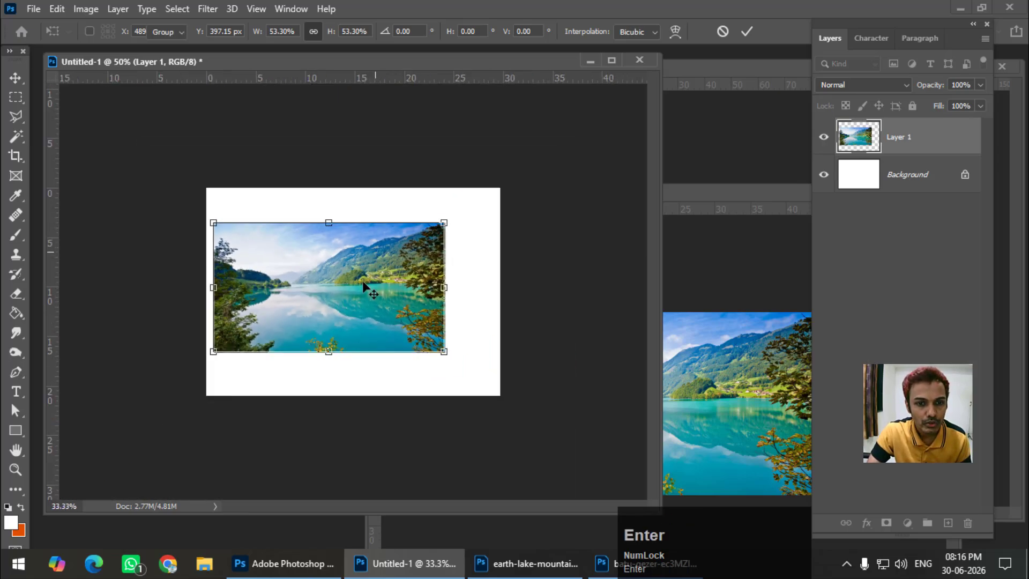
pyautogui.moveTo(363, 283); pyautogui.dragTo(419, 287)
# Copy the red mountain photo into Untitled-1, scaled to about 30.8% and placed flush against the lake photo's left side
pyautogui.moveTo(695, 194); pyautogui.dragTo(657, 265)
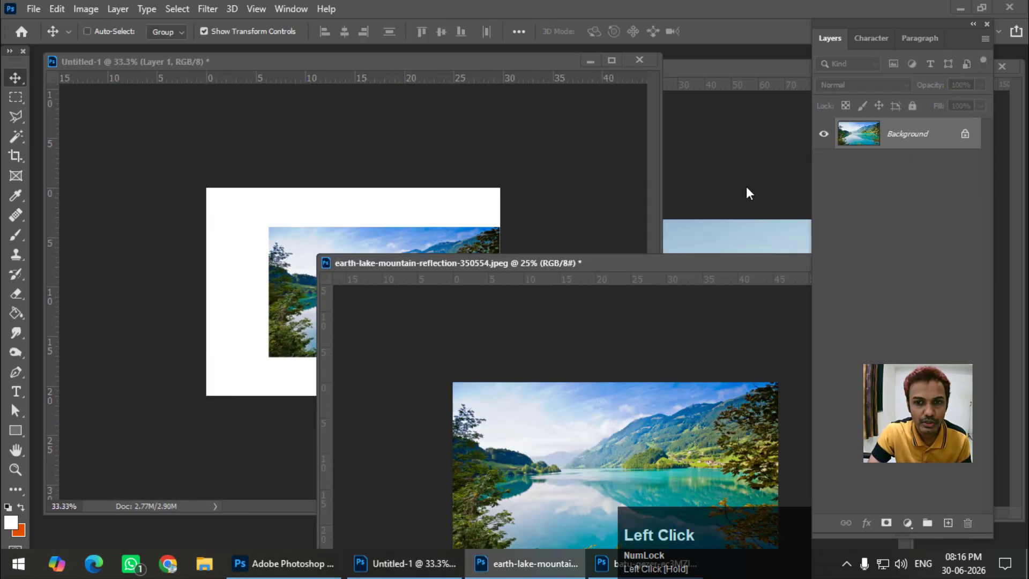
pyautogui.moveTo(748, 193); pyautogui.dragTo(307, 211)
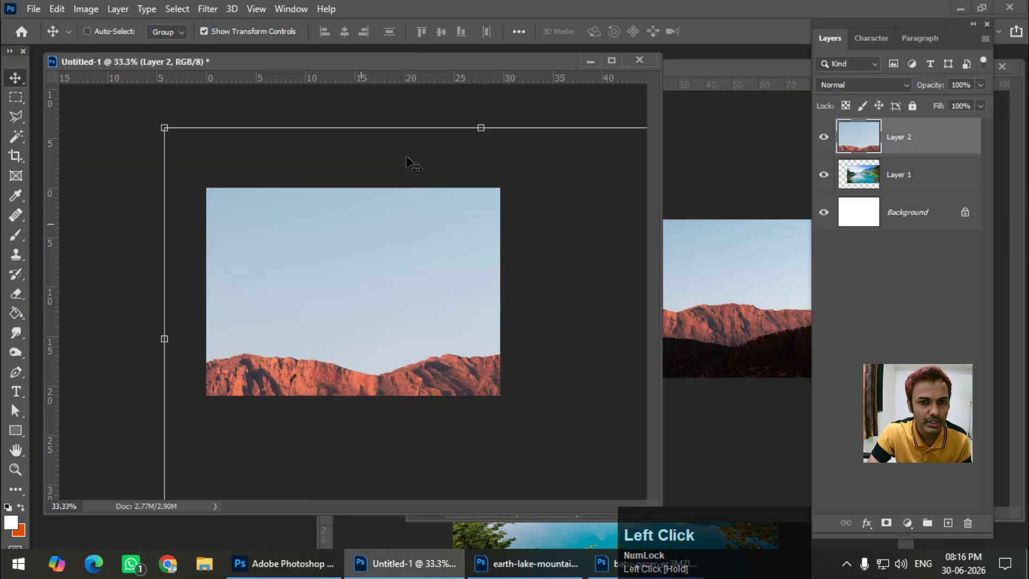
pyautogui.moveTo(481, 128); pyautogui.dragTo(372, 252)
pyautogui.moveTo(343, 185); pyautogui.dragTo(201, 278)
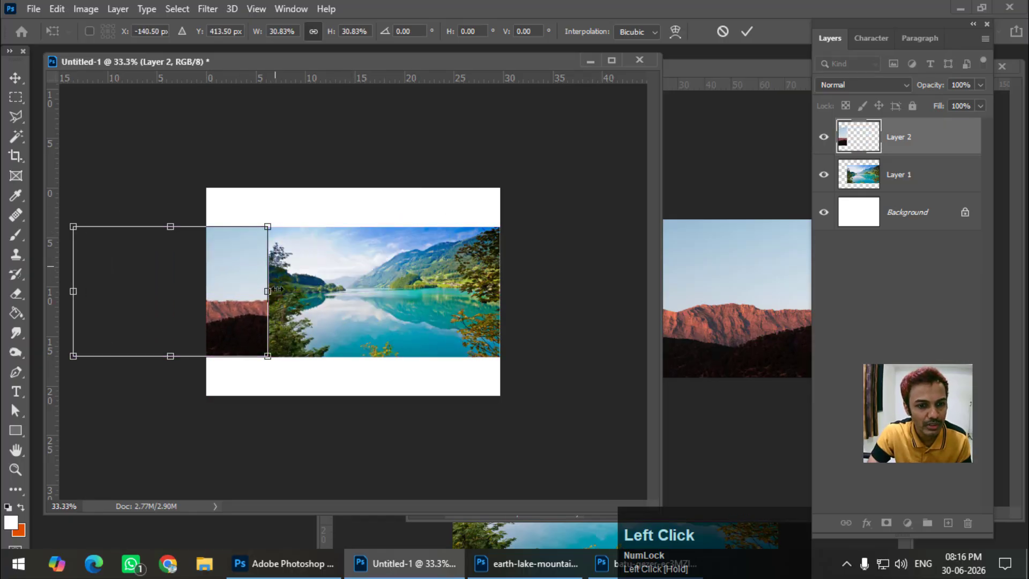
pyautogui.press('Return')
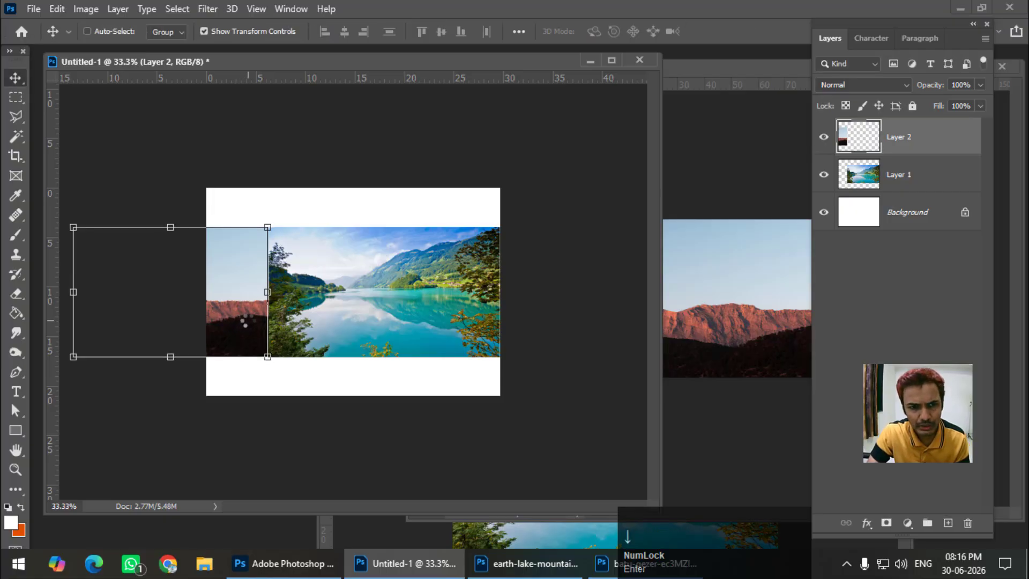
# Move both photo layers together to the right so their seam sits near the middle of the canvas
pyautogui.keyDown('ctrl'); pyautogui.click(924, 178); pyautogui.keyUp('ctrl')
pyautogui.moveTo(358, 337); pyautogui.dragTo(400, 290)
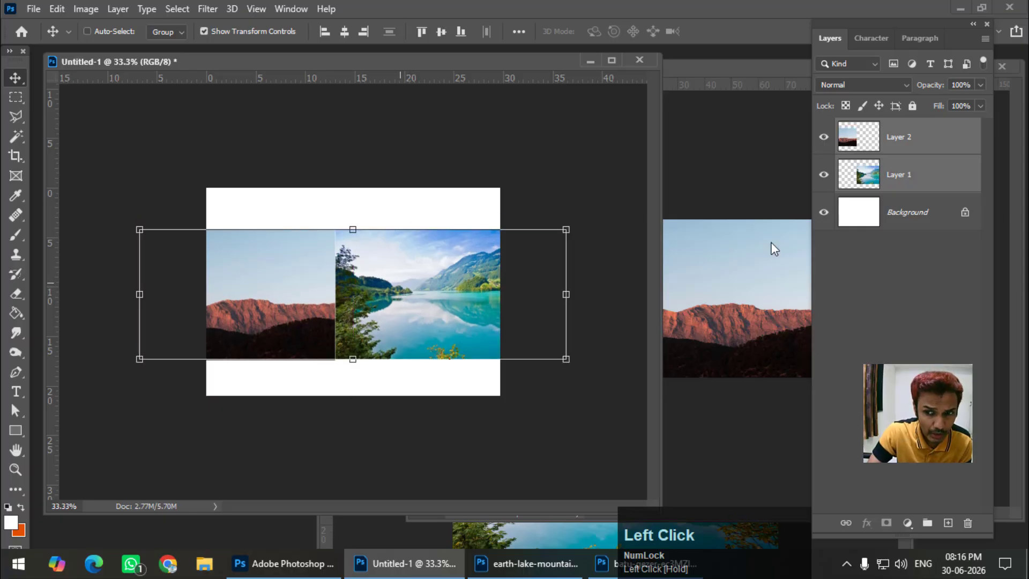
# Add the horizontal text "PHOTO" in white 36 pt Poppins ExtraBold above the red mountain layer
pyautogui.click(915, 151)
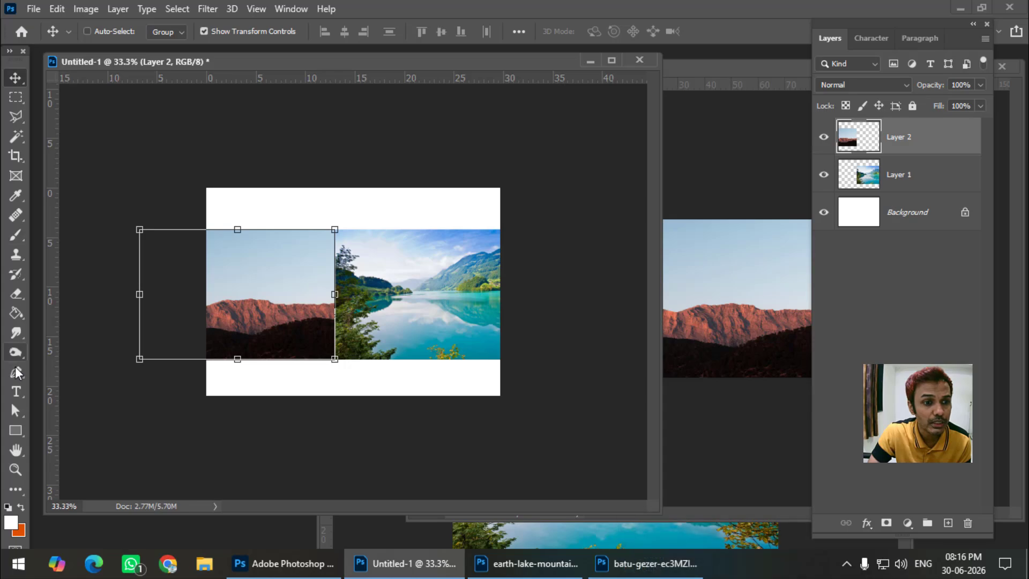
pyautogui.click(16, 392)
pyautogui.click(93, 394)
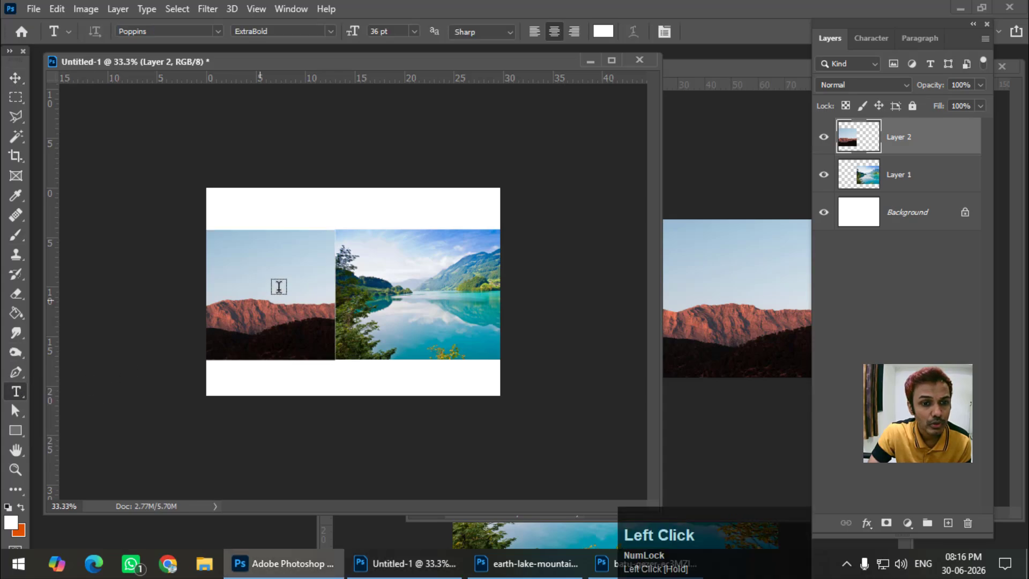
pyautogui.click(297, 290)
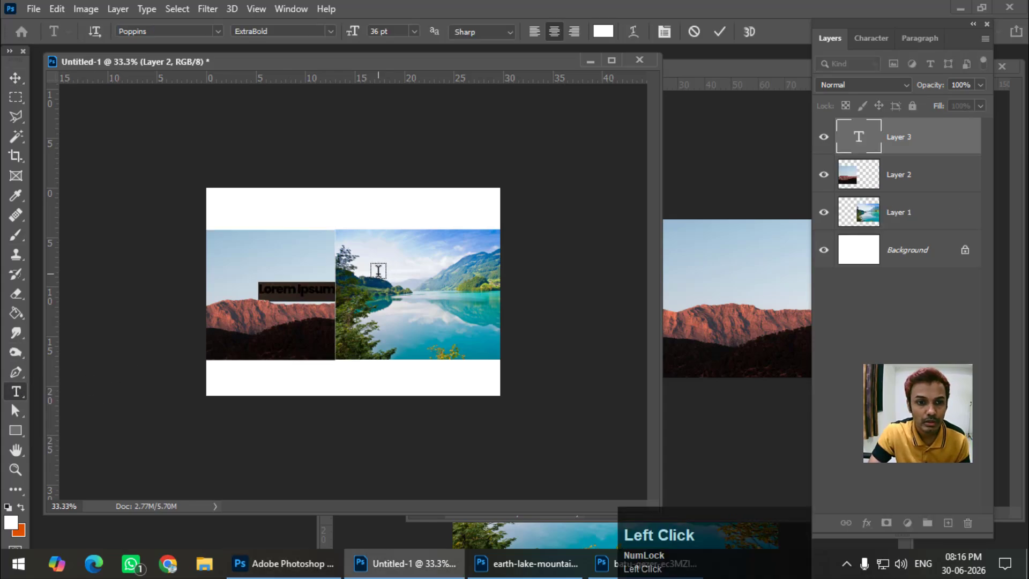
pyautogui.write('PH')
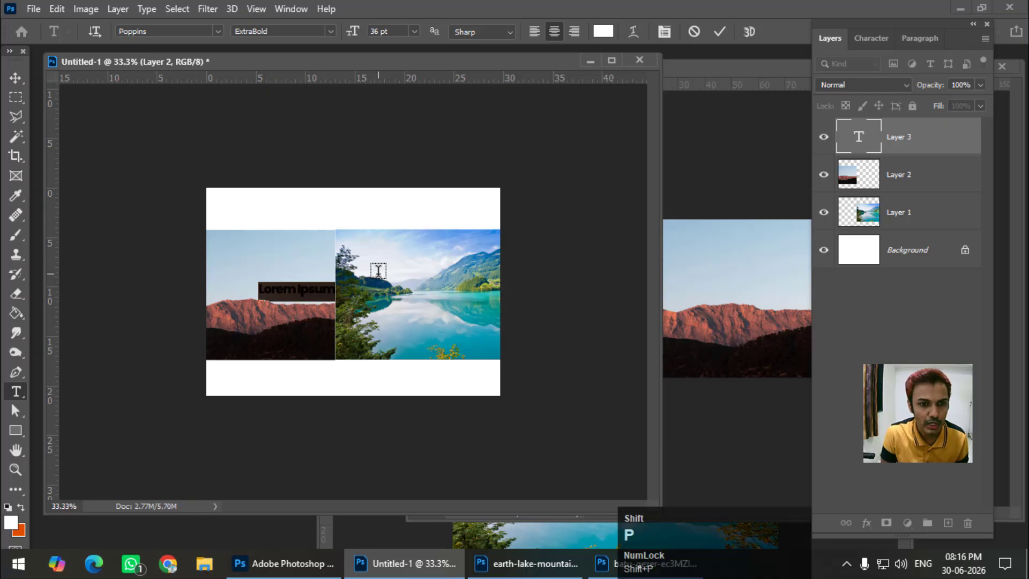
pyautogui.write('OTO')
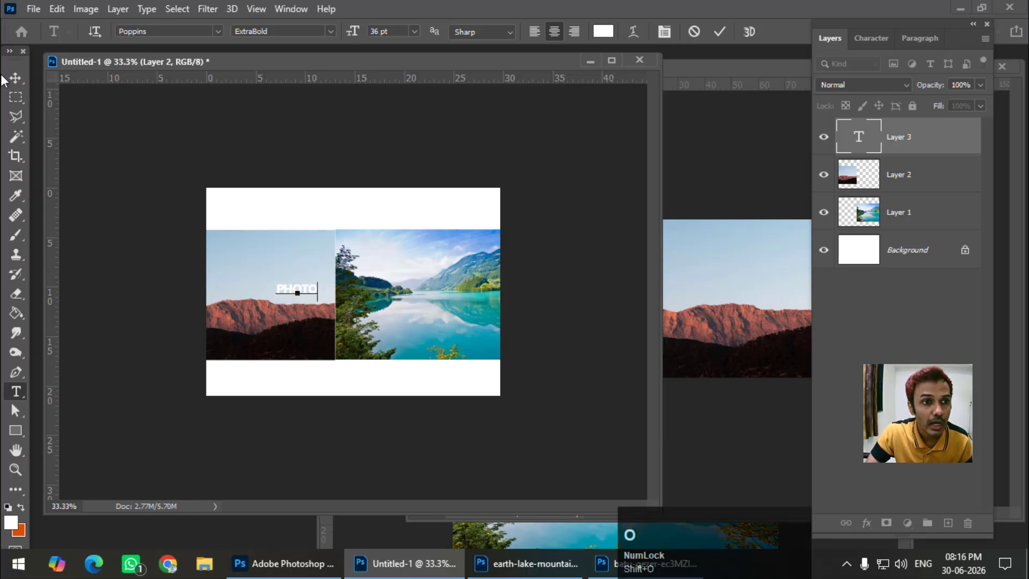
# Enlarge the PHOTO text to about 575% and position it across the seam of the two photos
pyautogui.click(15, 78)
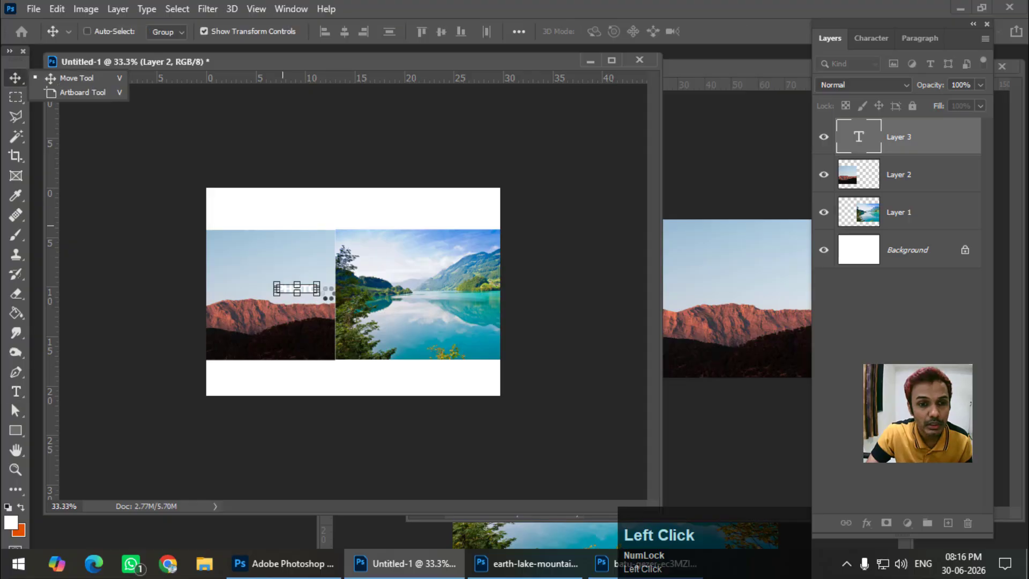
pyautogui.click(373, 325)
pyautogui.moveTo(373, 325); pyautogui.dragTo(510, 345)
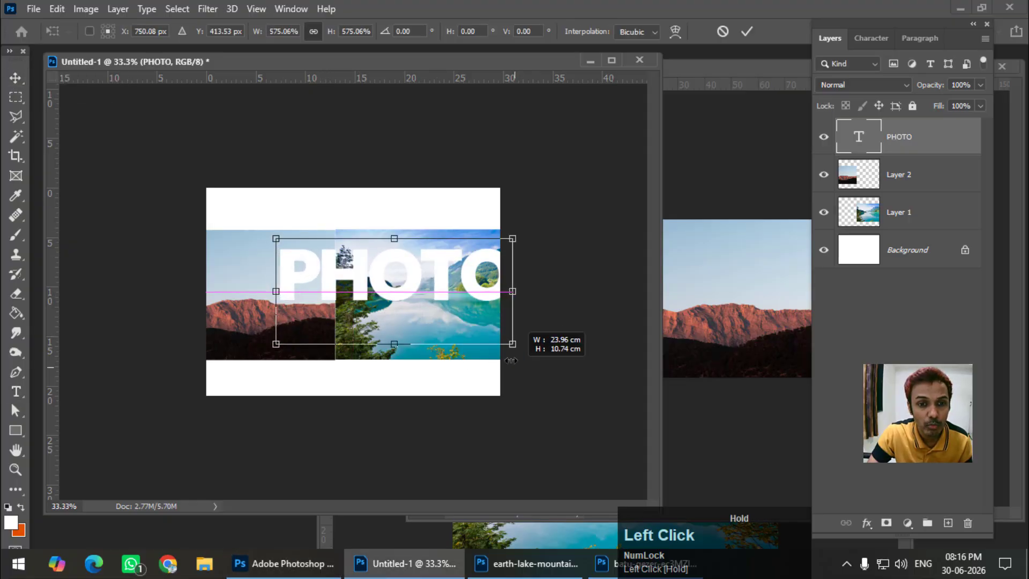
pyautogui.moveTo(342, 307); pyautogui.dragTo(284, 322)
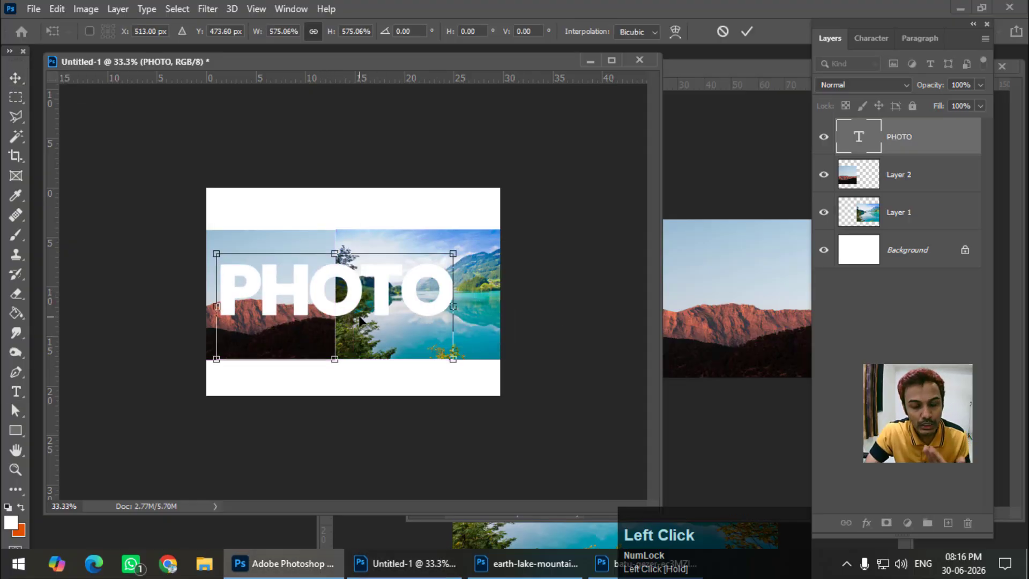
pyautogui.press('Return')
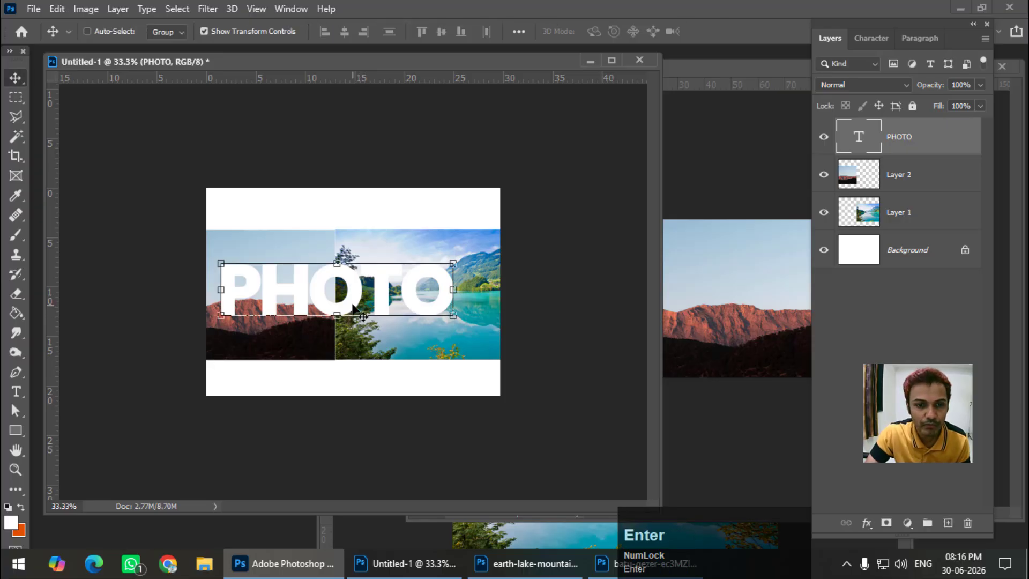
# Enlarge the PHOTO text to about 109% and reposition it near the middle of the canvas
pyautogui.moveTo(353, 306)
pyautogui.mouseDown()
pyautogui.moveTo(372, 311)
pyautogui.moveTo(363, 312)
pyautogui.mouseUp()
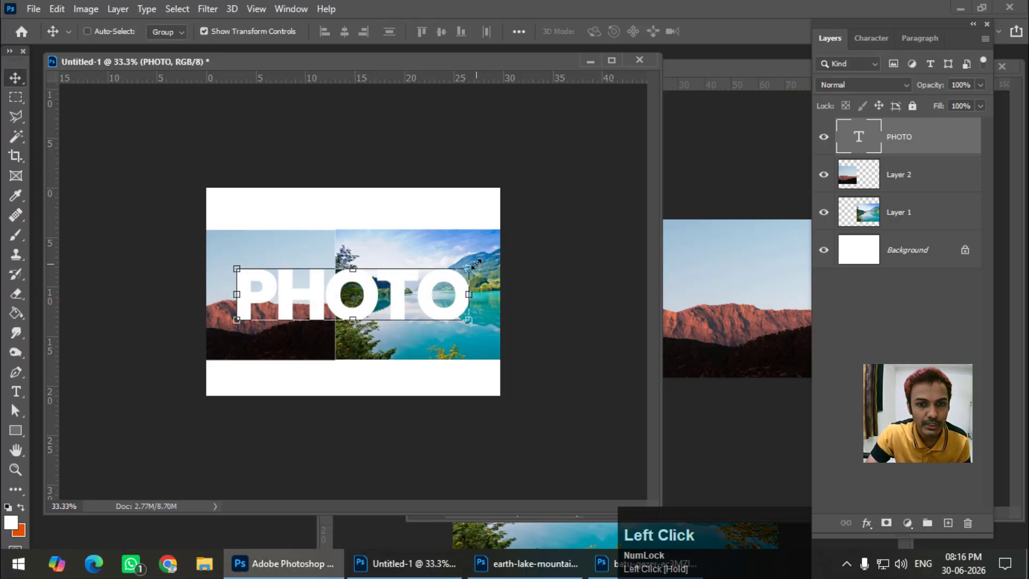
pyautogui.hotkey('ctrl', 't')
pyautogui.moveTo(469, 264); pyautogui.dragTo(490, 253)
pyautogui.moveTo(431, 297); pyautogui.dragTo(416, 300)
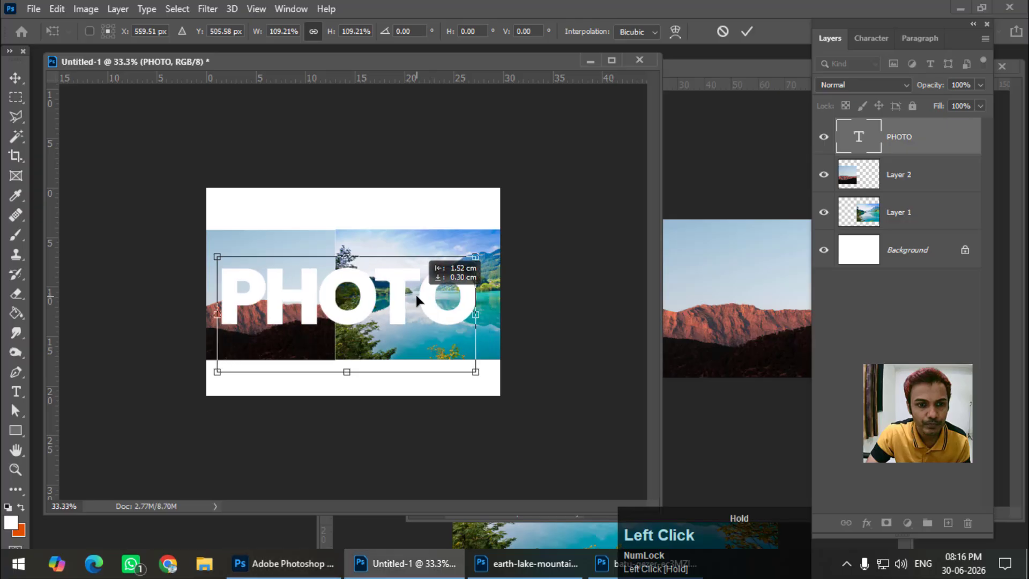
pyautogui.press('Return')
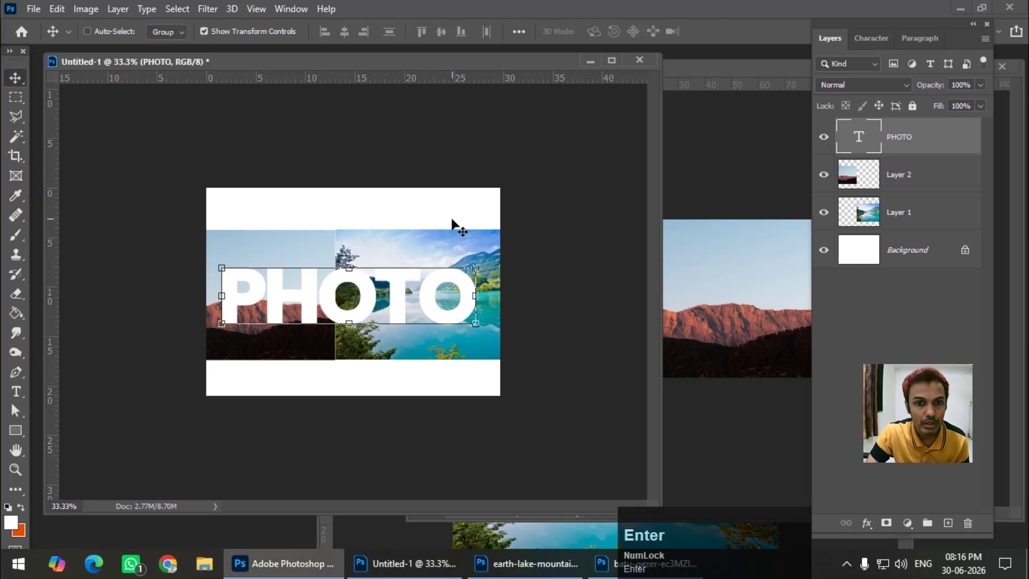
# Move the PHOTO text layer beneath both photo layers and clip both photos to it with clipping masks
pyautogui.click(919, 143)
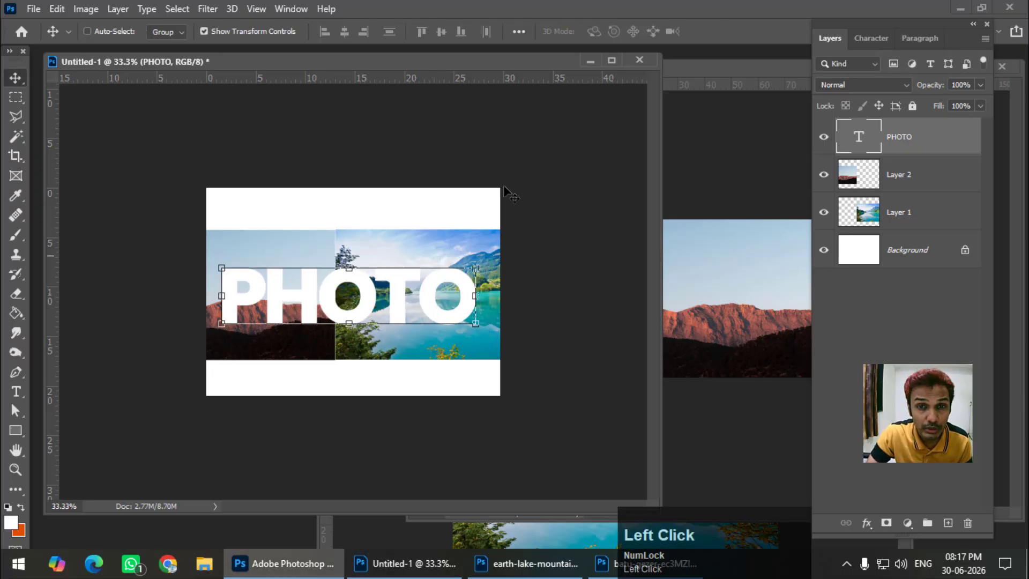
pyautogui.moveTo(924, 153); pyautogui.dragTo(914, 223)
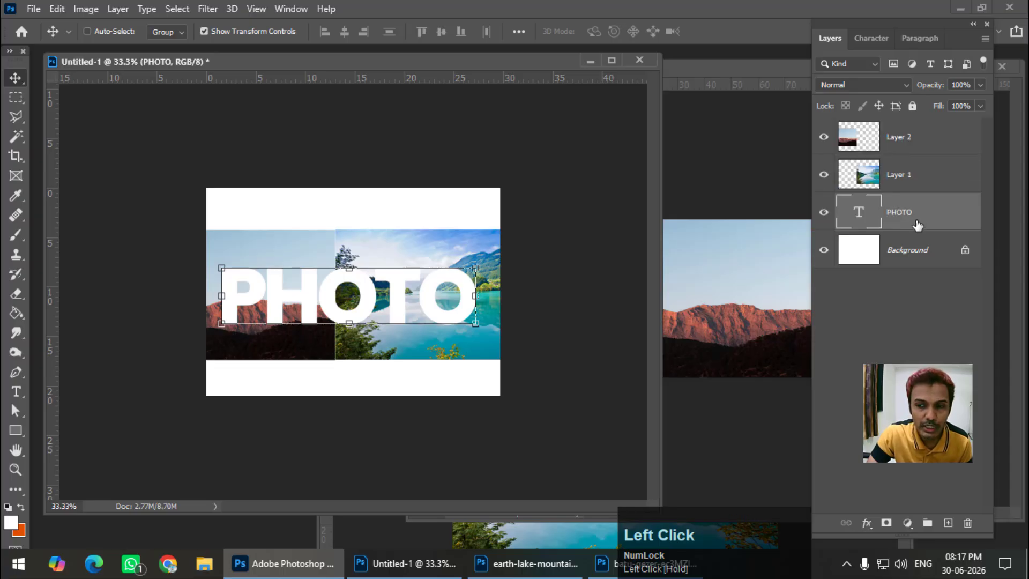
pyautogui.click(920, 174)
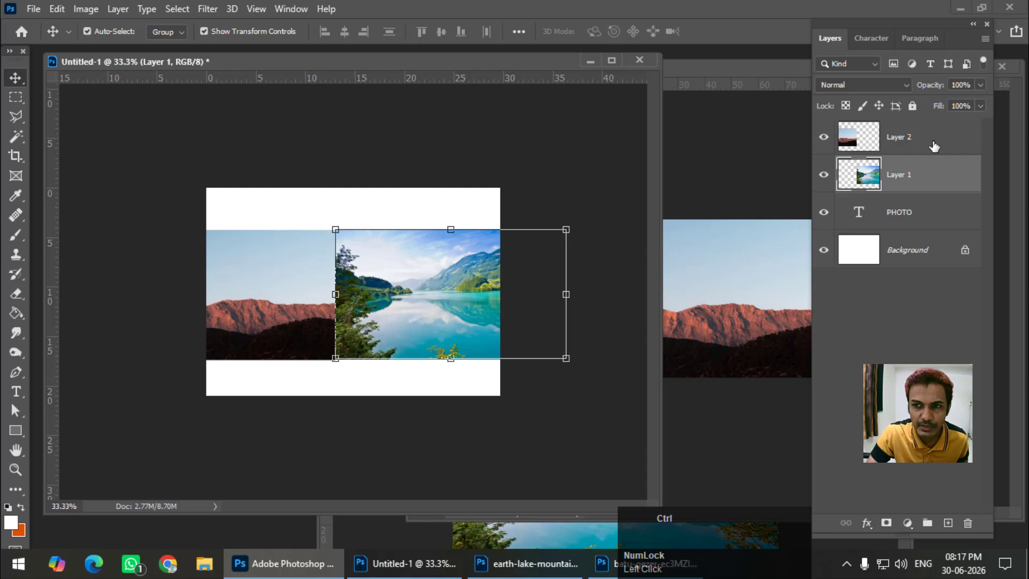
pyautogui.keyDown('ctrl'); pyautogui.click(934, 147); pyautogui.keyUp('ctrl')
pyautogui.rightClick(932, 146)
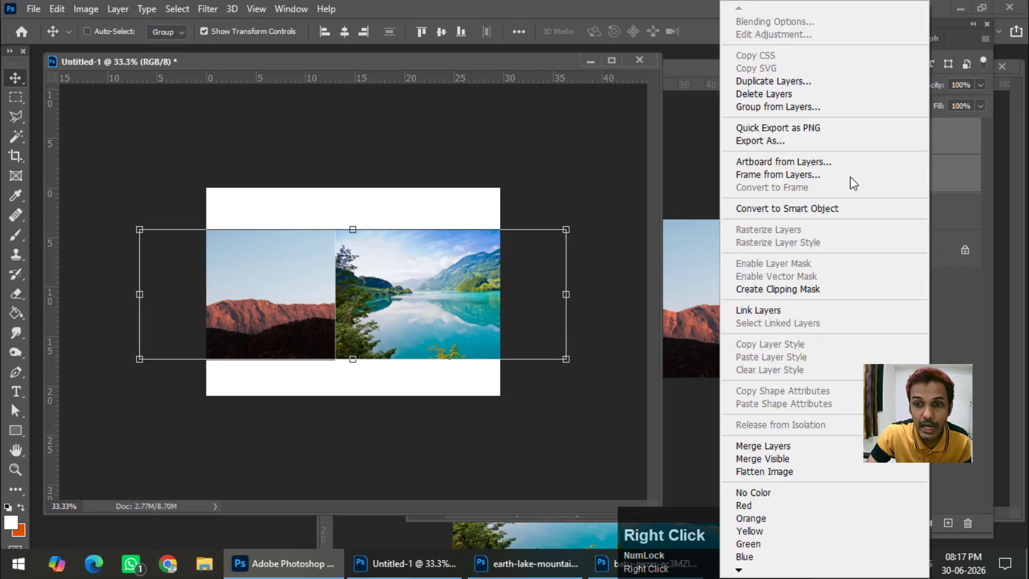
pyautogui.click(790, 296)
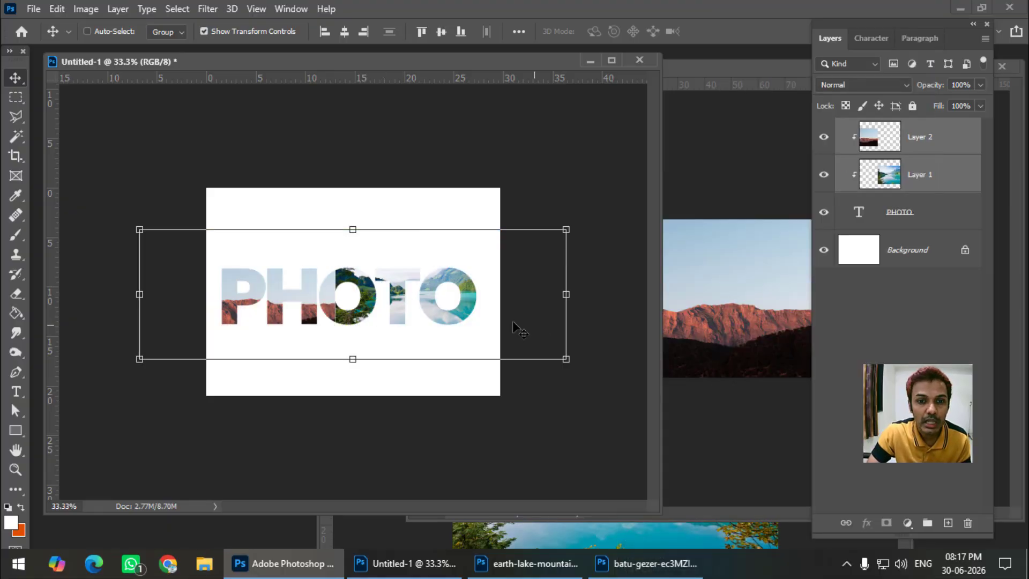
# Slide both clipped photos left until the lake photo's outer edge meets the canvas's right edge
pyautogui.moveTo(421, 68); pyautogui.dragTo(443, 68)
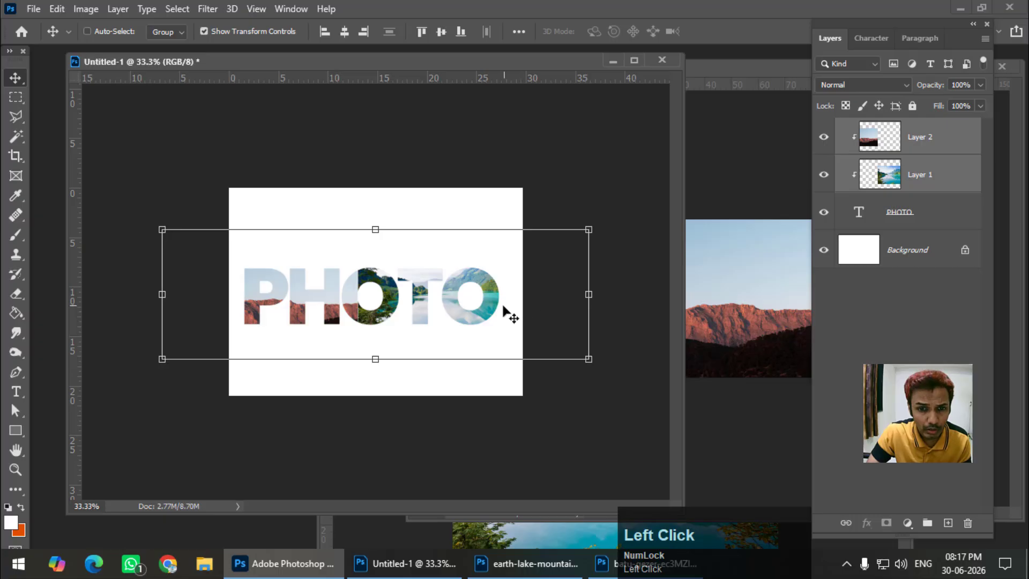
pyautogui.moveTo(496, 324); pyautogui.dragTo(417, 314)
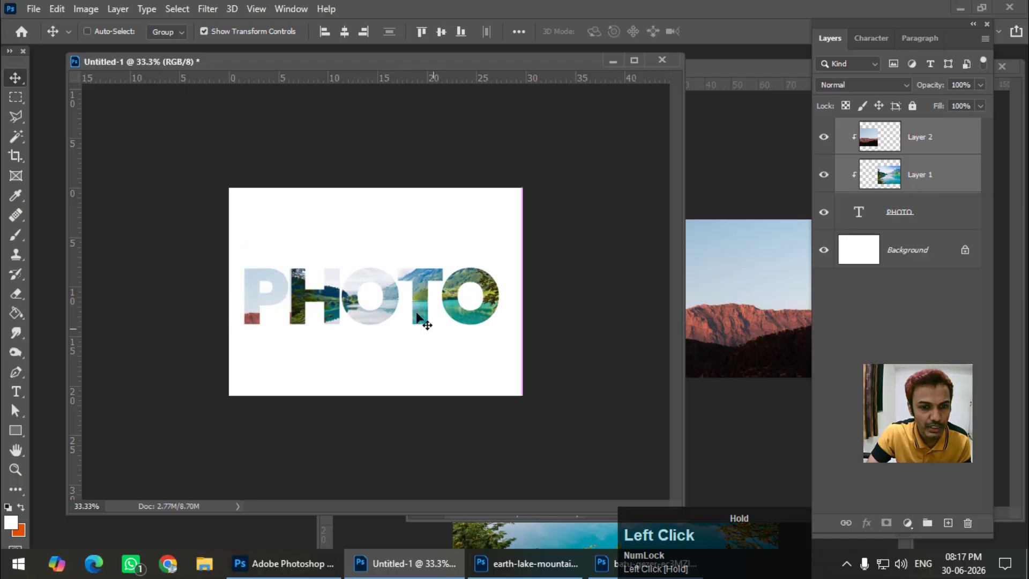
# Set the PHOTO text colour to a neutral grey with 0% saturation and 61% brightness
pyautogui.click(918, 212)
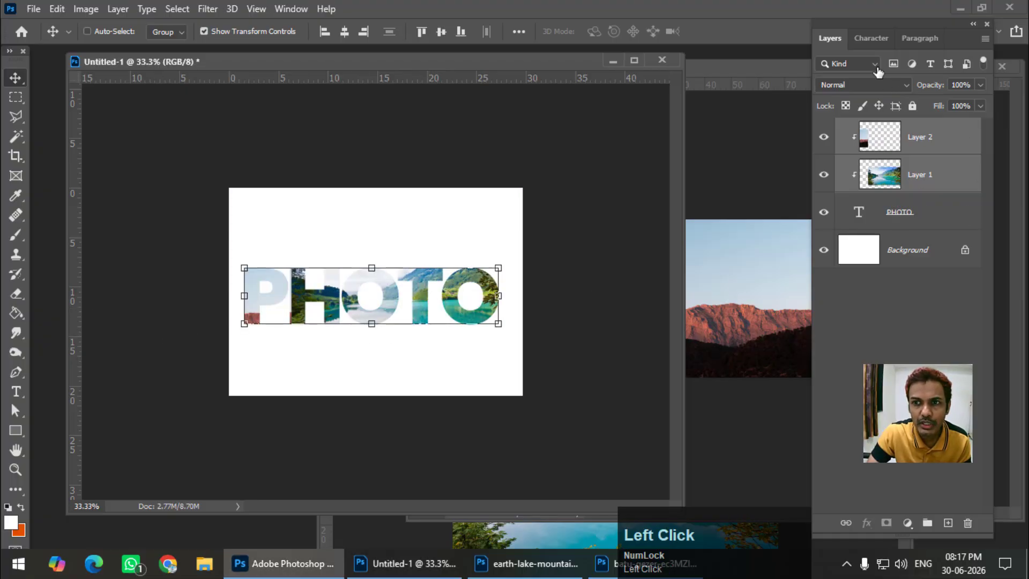
pyautogui.click(877, 40)
pyautogui.click(949, 132)
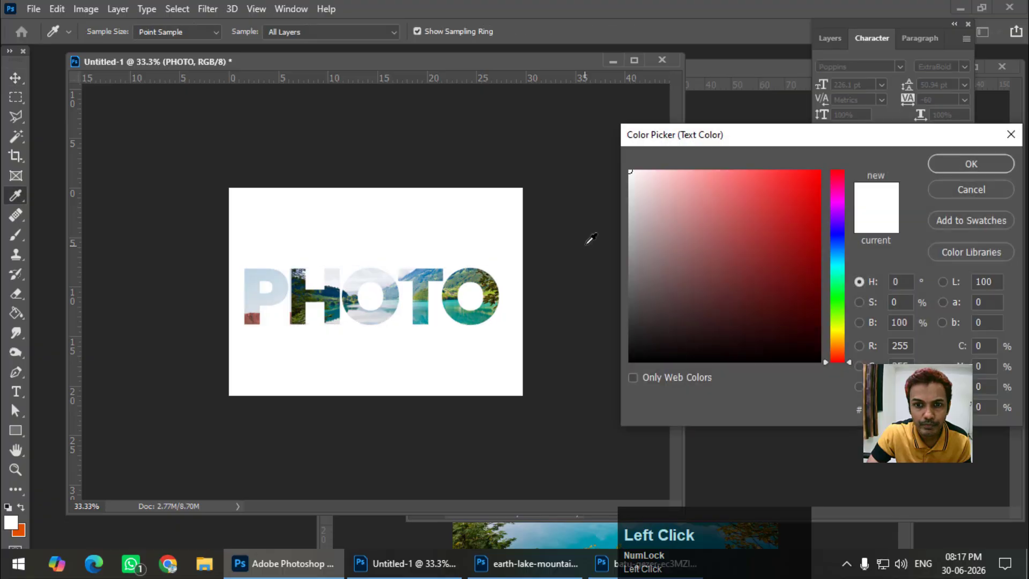
pyautogui.moveTo(630, 234); pyautogui.dragTo(628, 245)
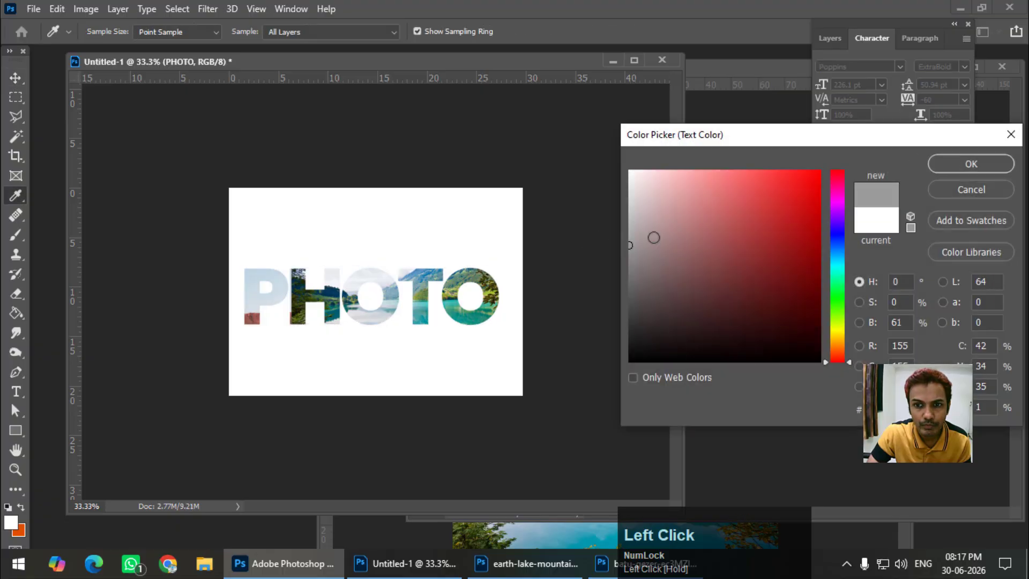
pyautogui.click(949, 170)
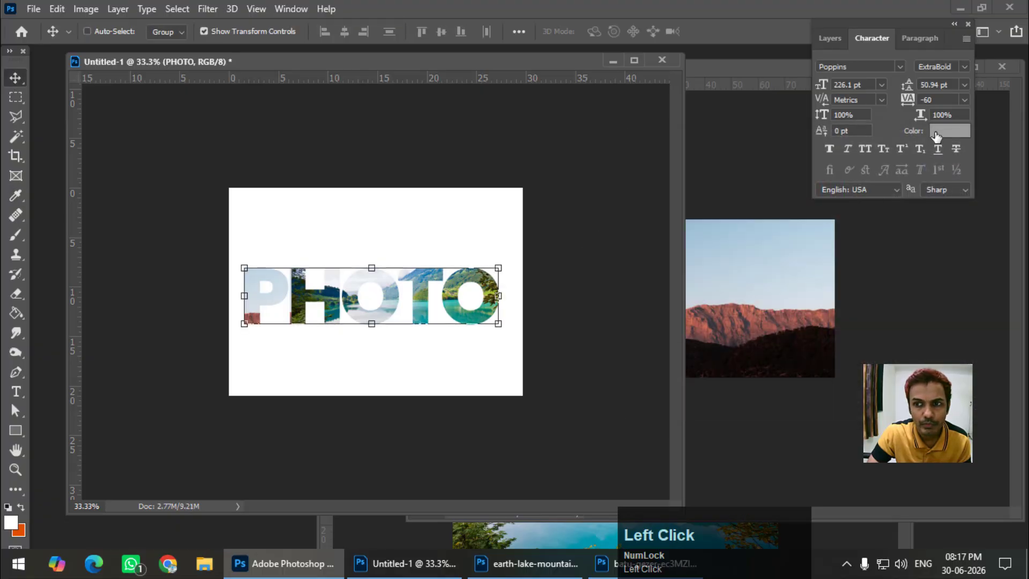
pyautogui.click(837, 41)
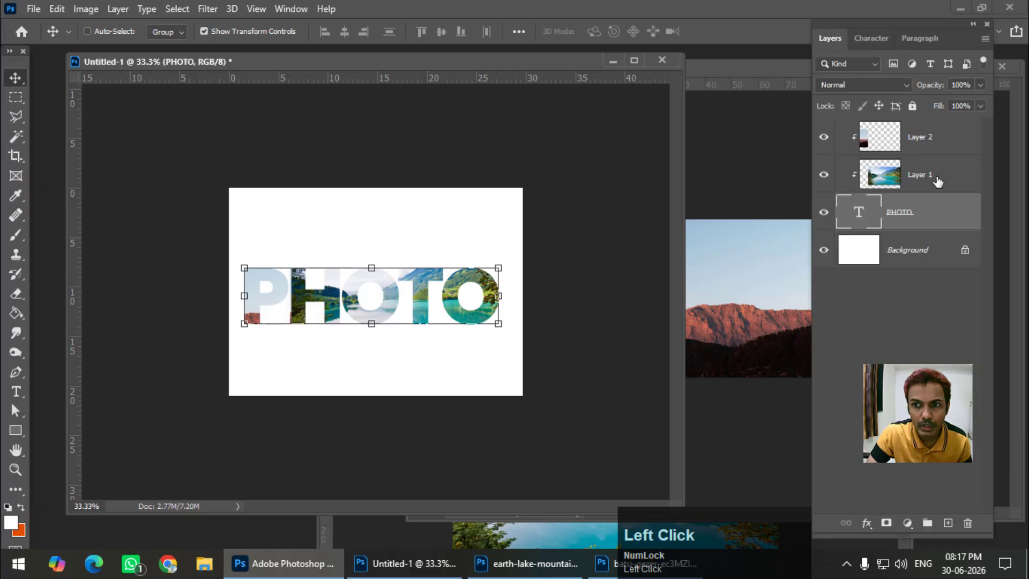
# Move both photo layers together left until the lake photo's right edge meets the left side of the letter P
pyautogui.click(937, 147)
pyautogui.keyDown('ctrl'); pyautogui.click(919, 182); pyautogui.keyUp('ctrl')
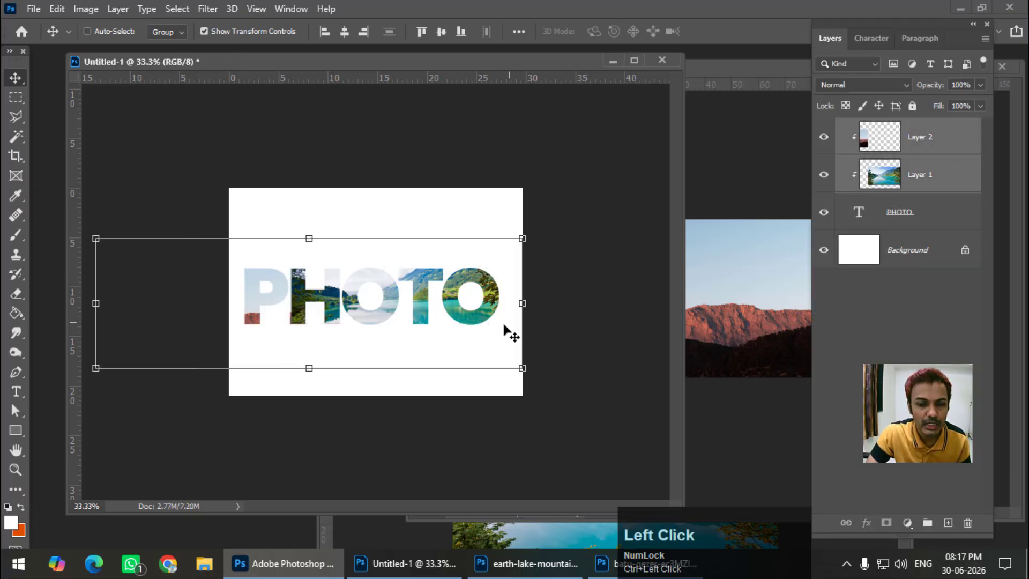
pyautogui.moveTo(504, 325); pyautogui.dragTo(208, 339)
pyautogui.moveTo(307, 60); pyautogui.dragTo(308, 56)
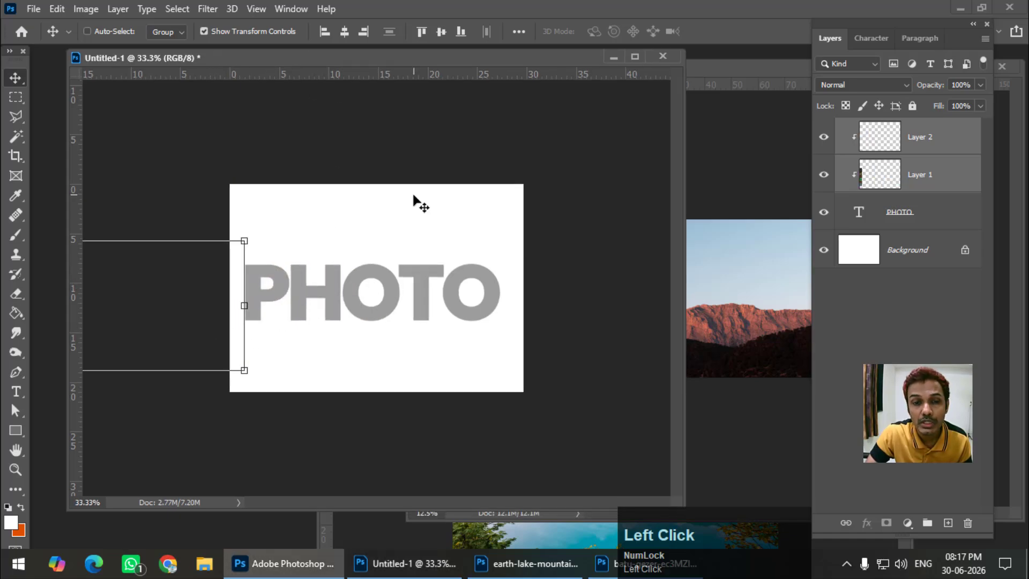
# Set the foreground colour to black and fill the Background layer with it
pyautogui.click(918, 266)
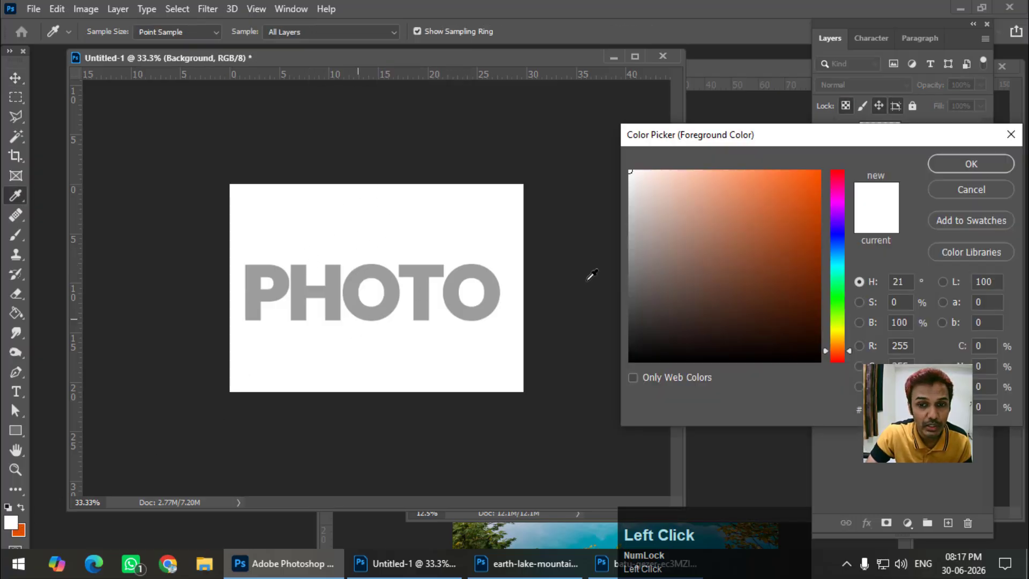
pyautogui.click(821, 359)
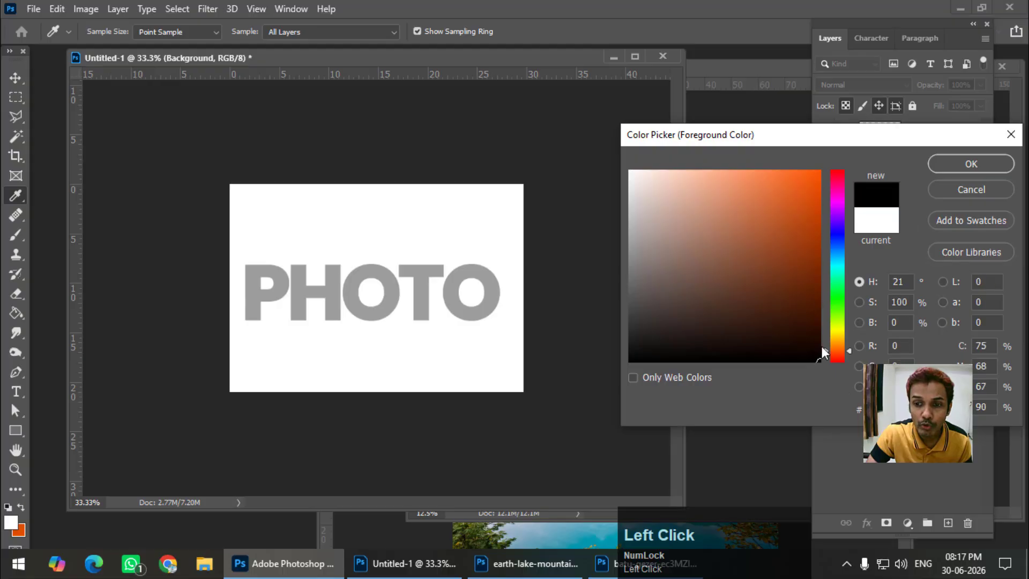
pyautogui.click(949, 170)
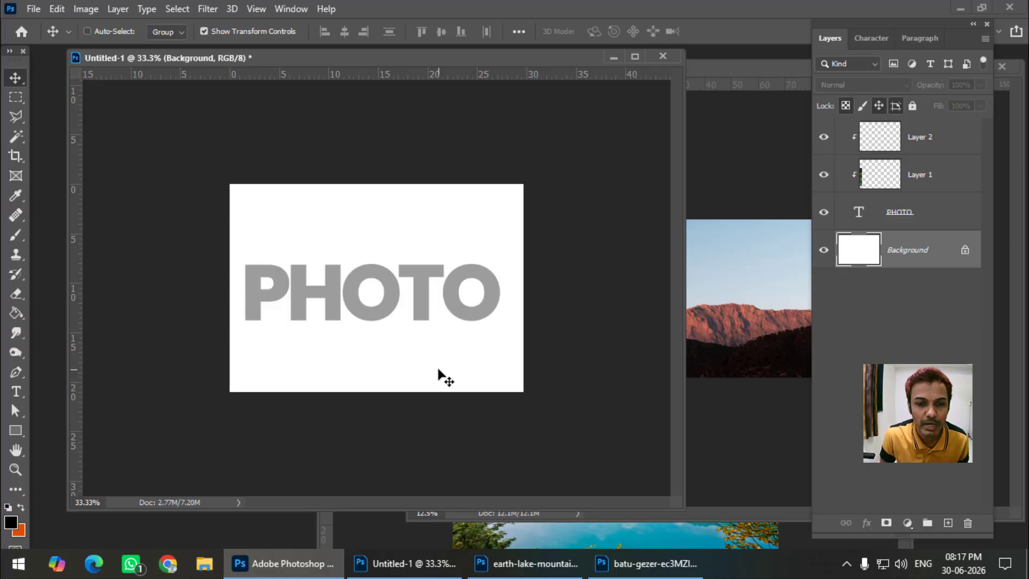
pyautogui.hotkey('alt', 'BackSpace')
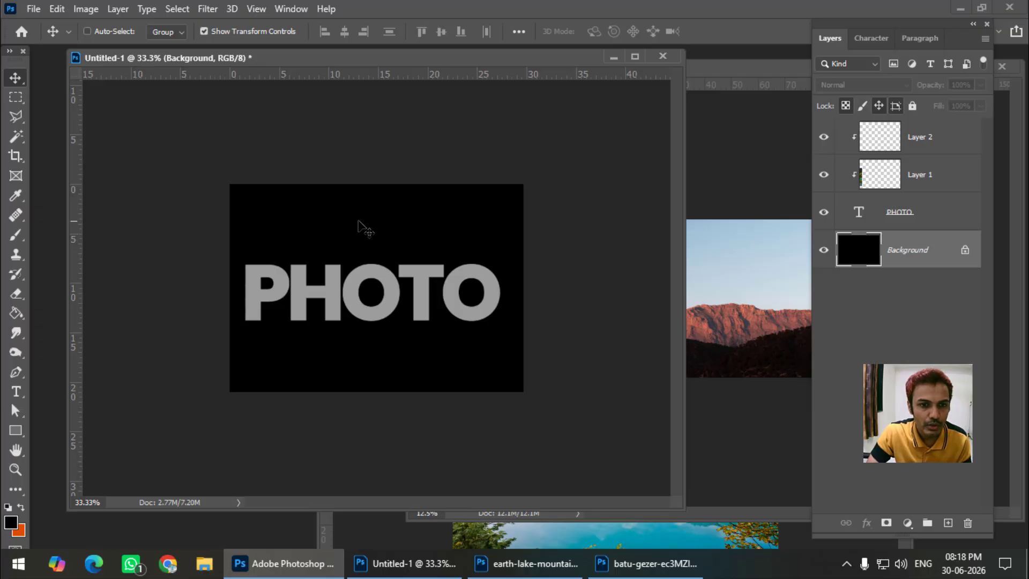
pyautogui.rightClick(16, 313)
pyautogui.click(87, 328)
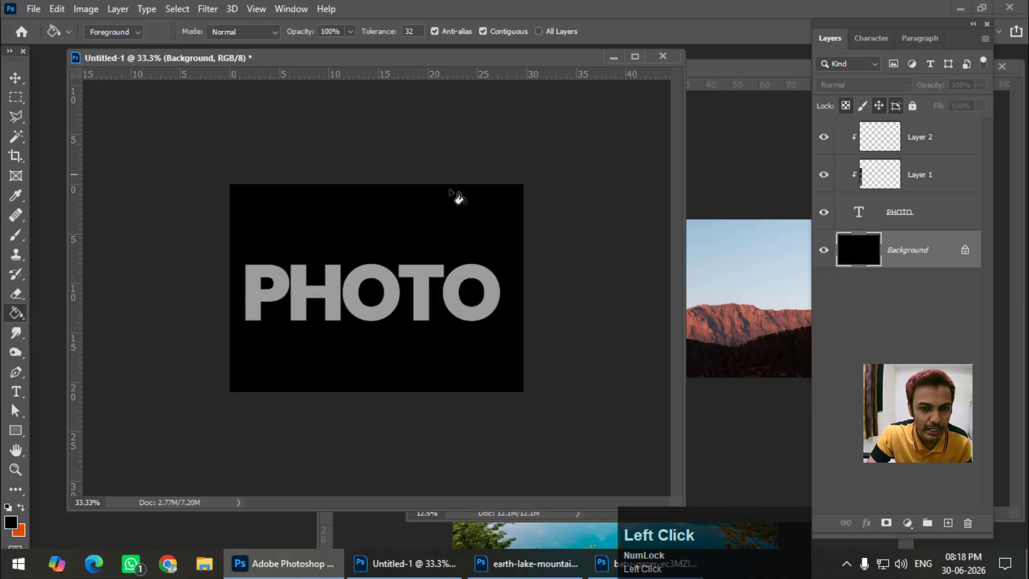
pyautogui.click(16, 99)
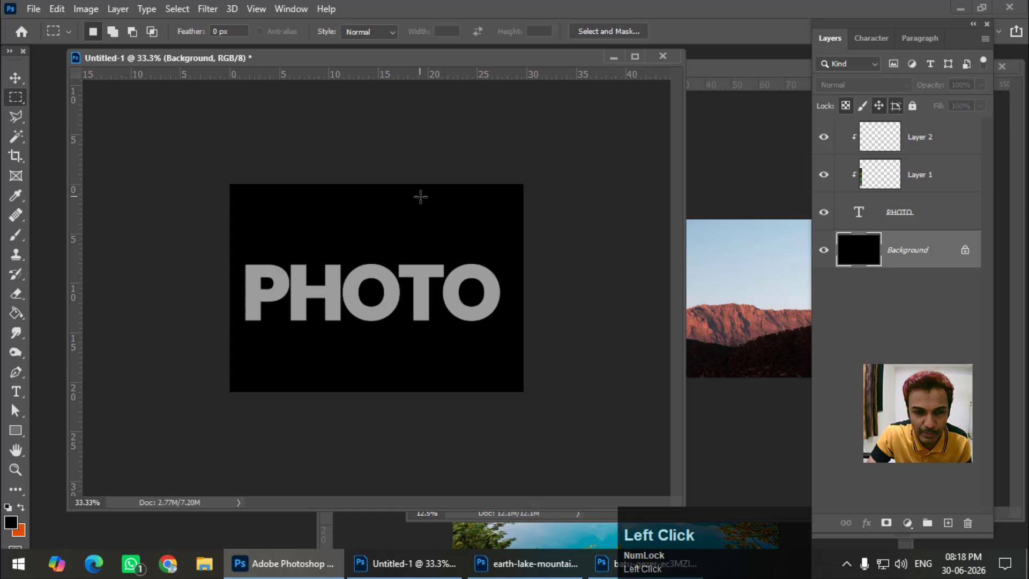
pyautogui.keyDown('alt'); pyautogui.click(855, 174); pyautogui.keyUp('alt')
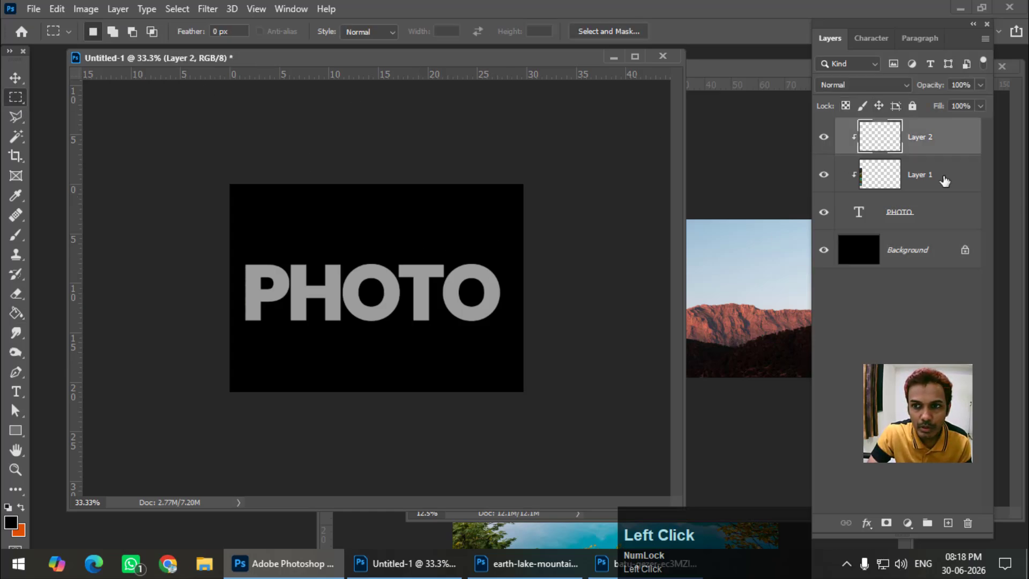
# Select the lake photo layer with the Move tool and show the Timeline
pyautogui.click(944, 177)
pyautogui.click(15, 79)
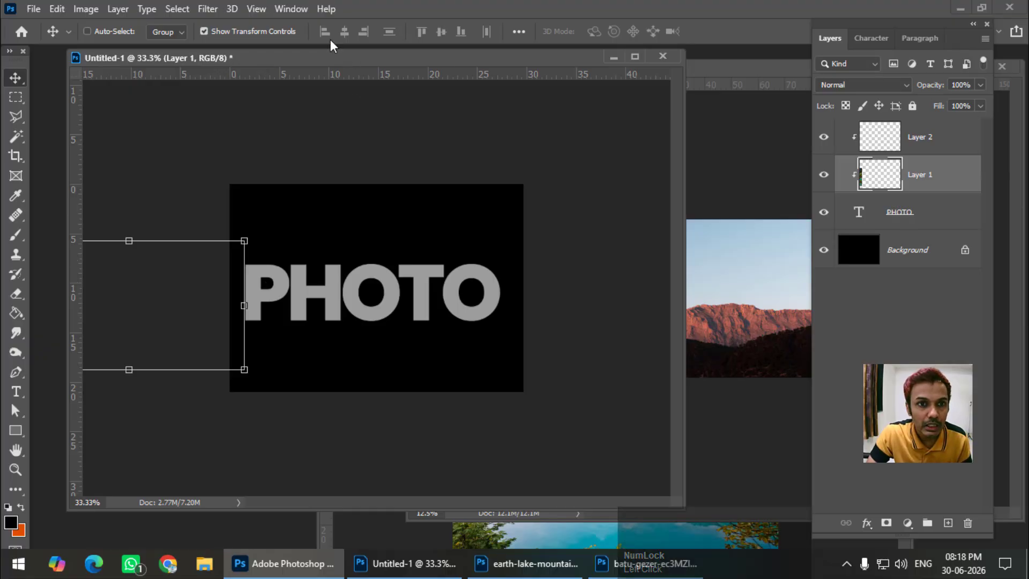
pyautogui.click(290, 10)
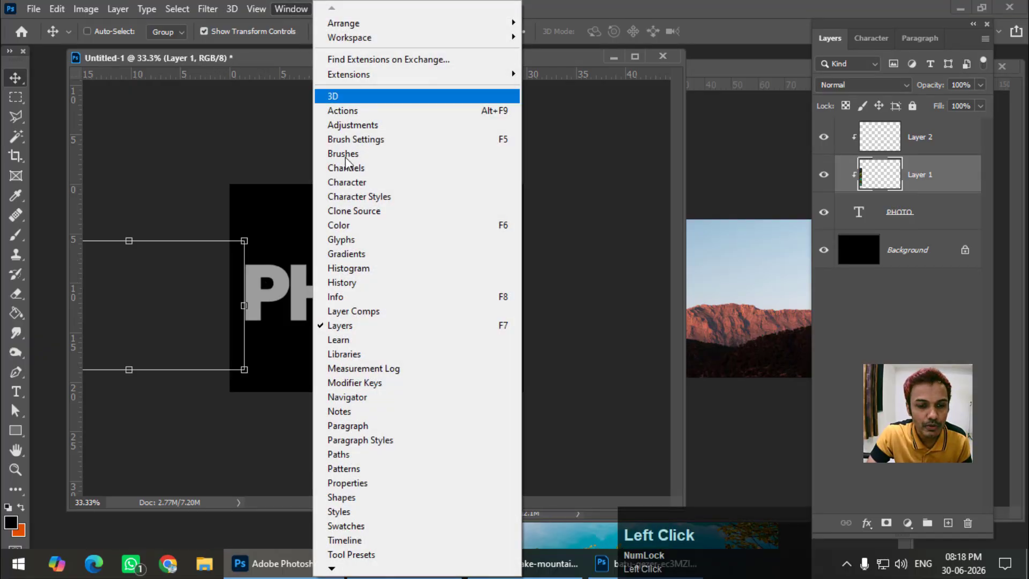
pyautogui.click(369, 540)
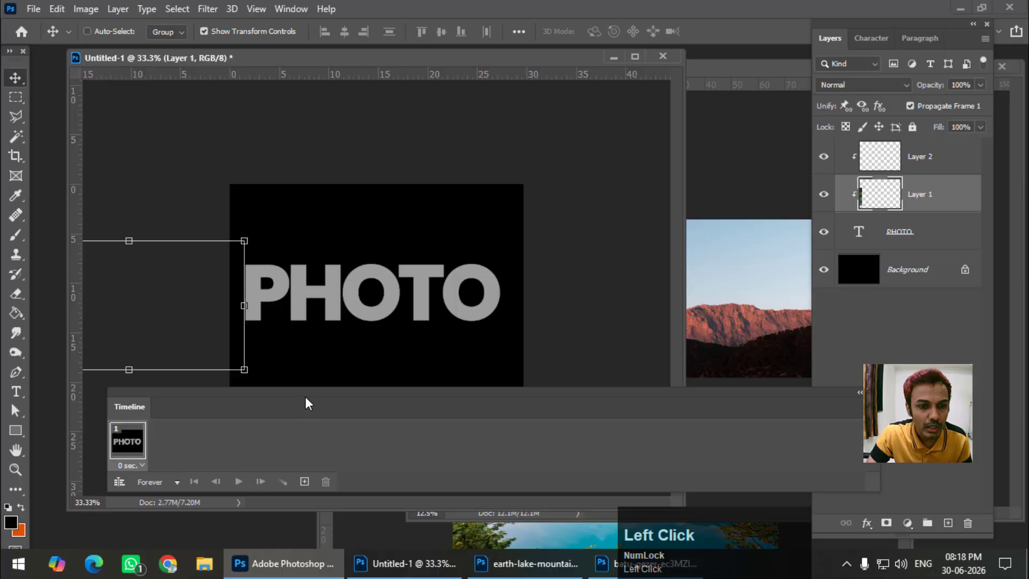
pyautogui.moveTo(181, 397)
pyautogui.mouseDown()
pyautogui.moveTo(173, 413)
pyautogui.moveTo(171, 390)
pyautogui.mouseUp()
# Convert the timeline to video mode and back to frame animation, and place the Timeline just below the artwork
pyautogui.click(105, 481)
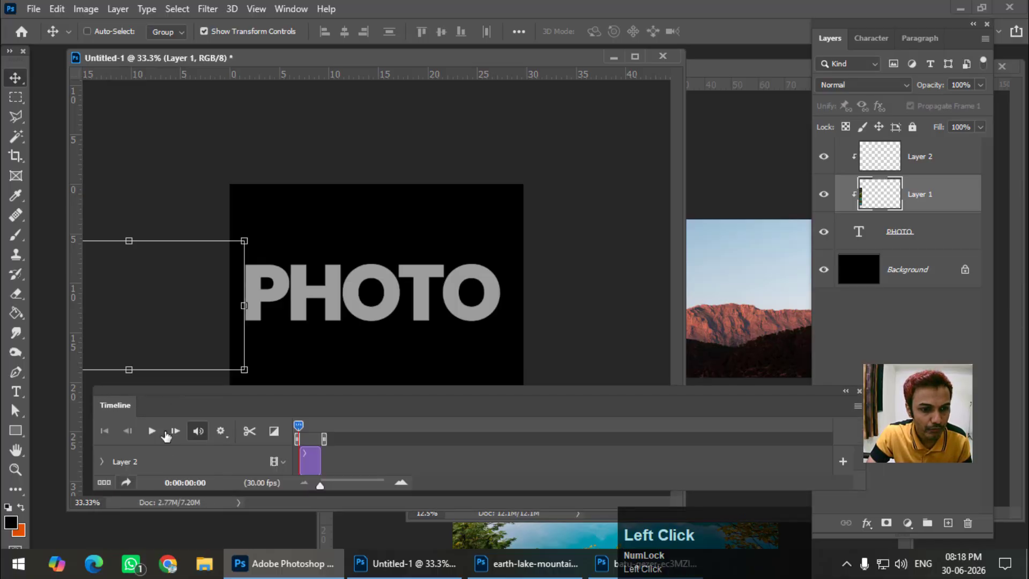
pyautogui.moveTo(263, 397); pyautogui.dragTo(260, 392)
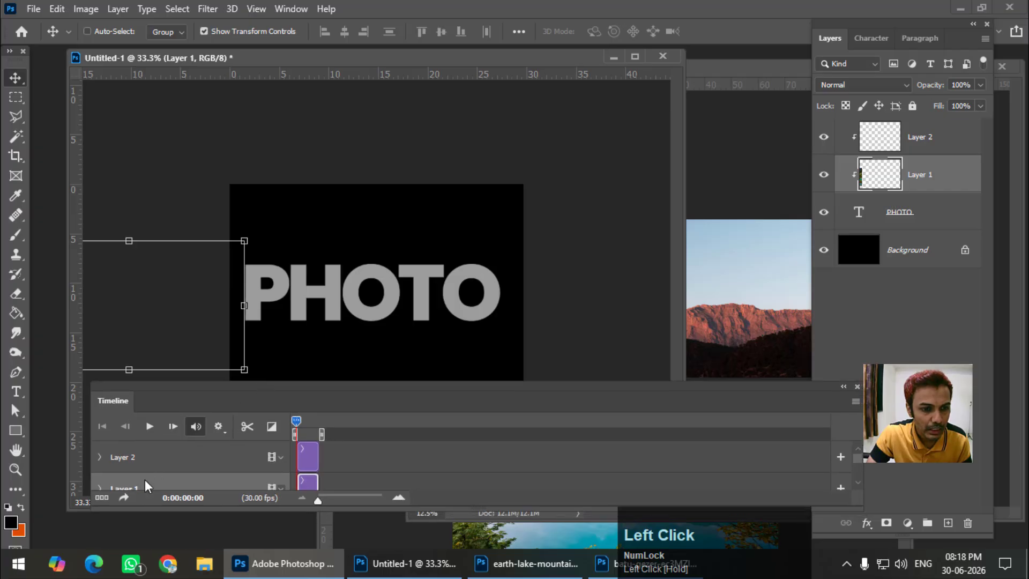
pyautogui.click(106, 501)
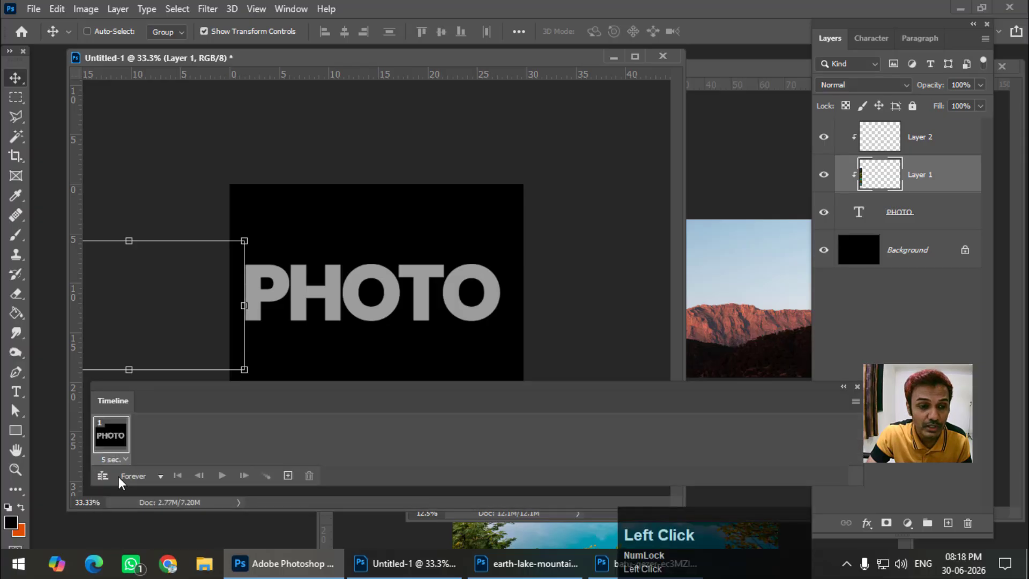
pyautogui.moveTo(241, 394); pyautogui.dragTo(110, 472)
pyautogui.moveTo(228, 429); pyautogui.dragTo(225, 428)
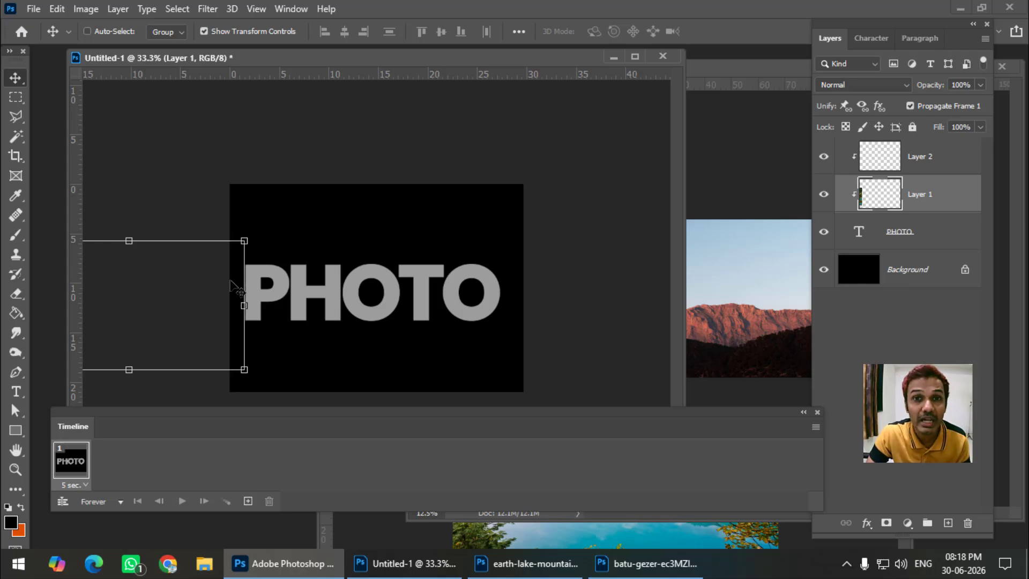
# Add a second animation frame and slide both photo layers right until the red mountain photo's left edge meets the letter P
pyautogui.click(248, 503)
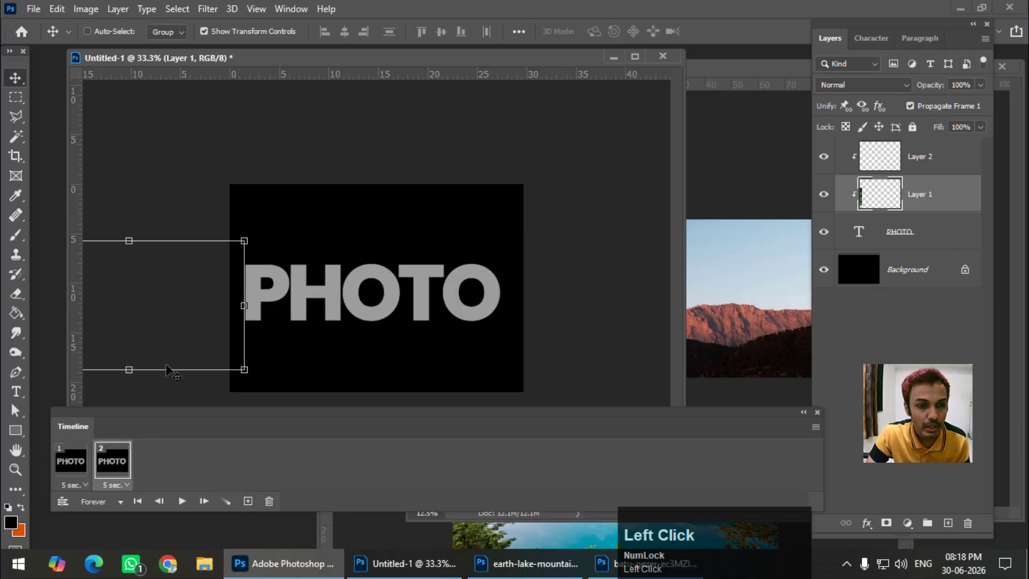
pyautogui.moveTo(168, 354); pyautogui.dragTo(462, 348)
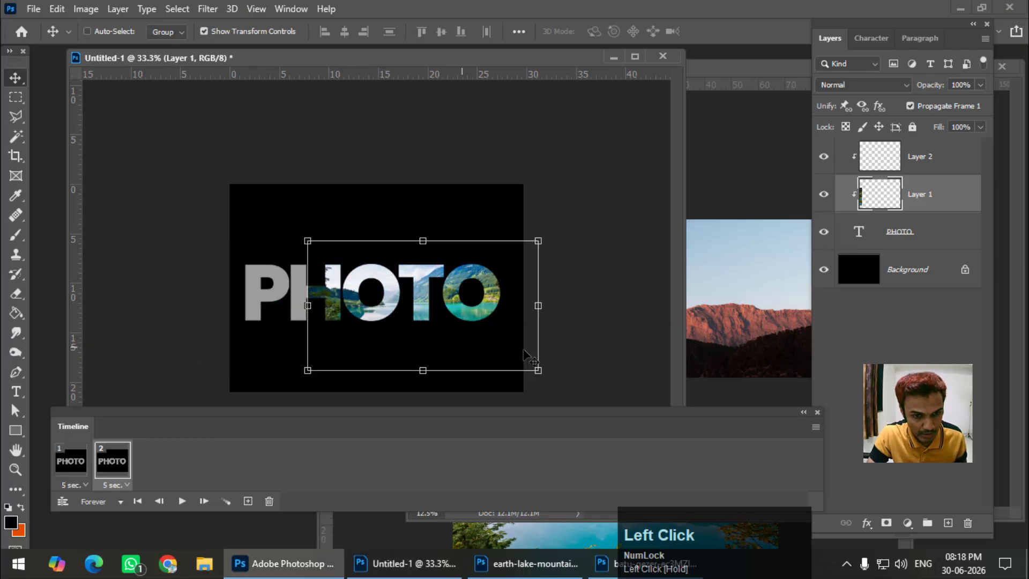
pyautogui.hotkey('ctrl', 'z')
pyautogui.keyDown('ctrl'); pyautogui.click(946, 166); pyautogui.keyUp('ctrl')
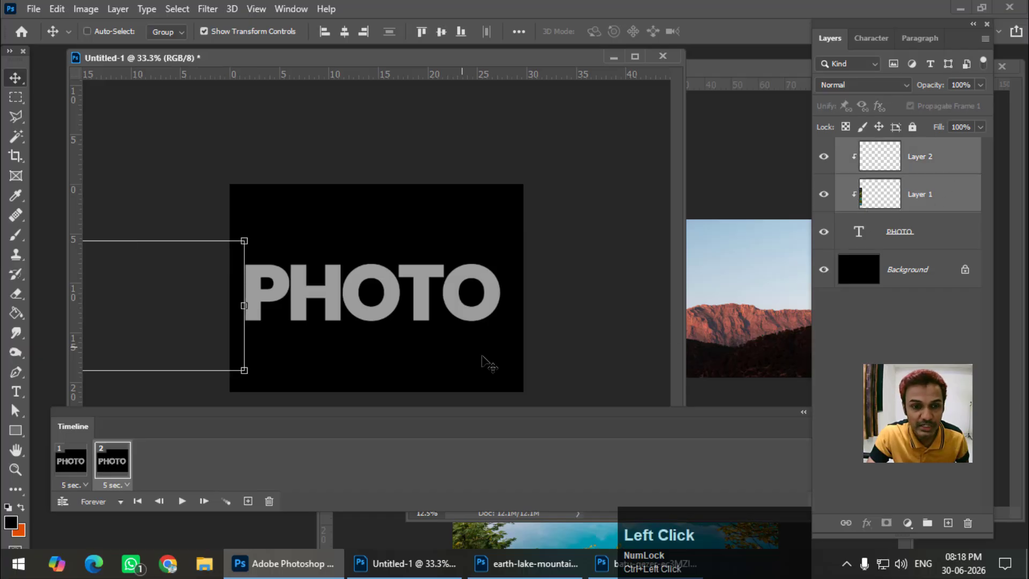
pyautogui.moveTo(201, 365); pyautogui.dragTo(625, 355)
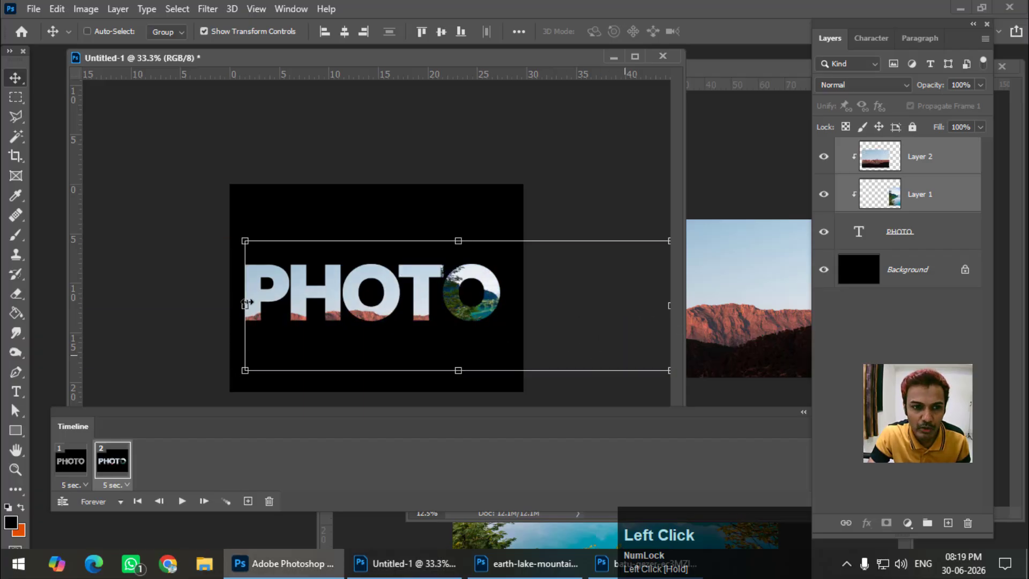
# Compare the first and second animation frames, with and without the transform box around the photo layers
pyautogui.click(16, 98)
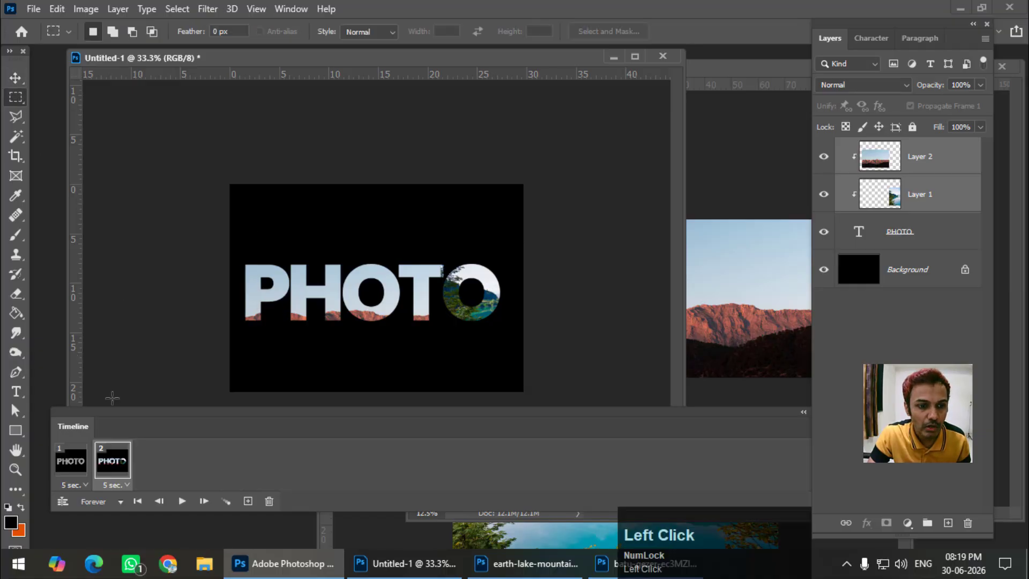
pyautogui.click(72, 466)
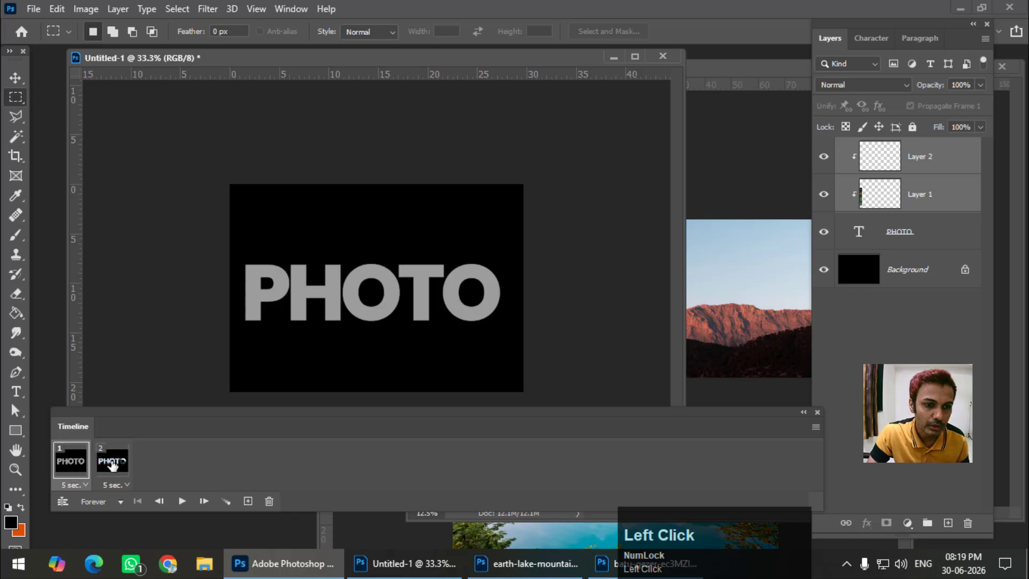
pyautogui.click(16, 78)
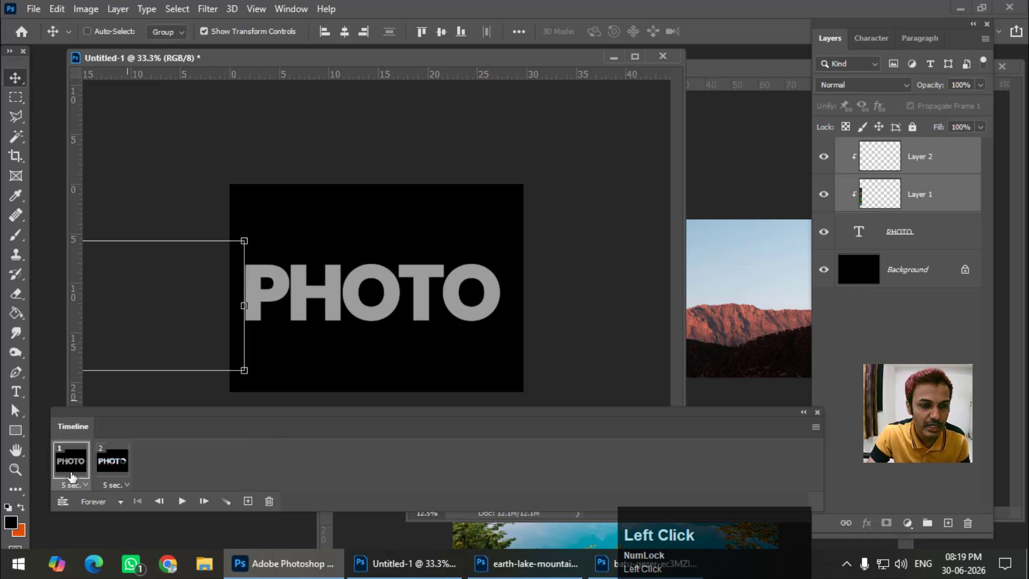
pyautogui.click(109, 471)
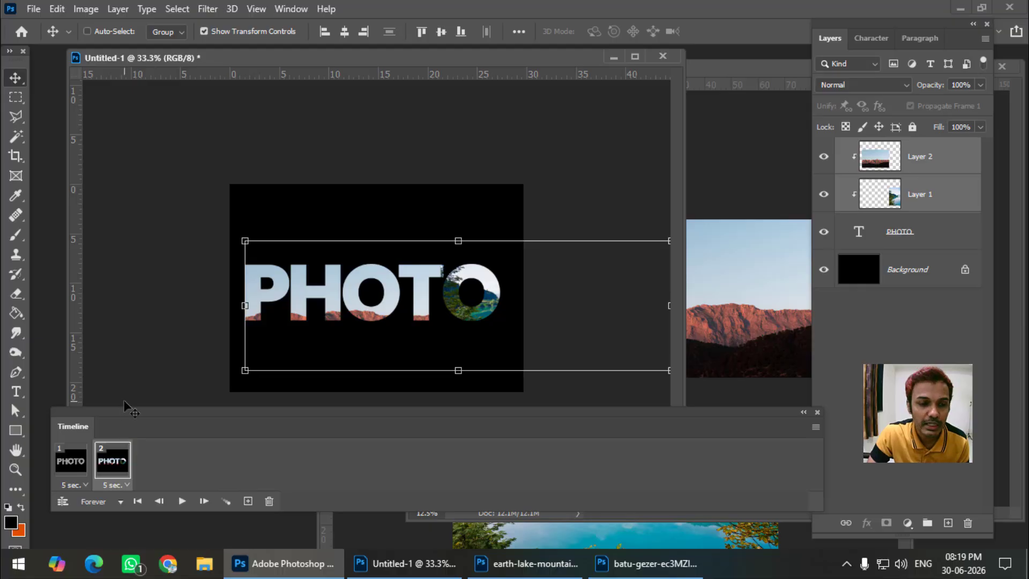
# Tween the first frame with the next frame, adding 10 frames for all layers with position, opacity and effects
pyautogui.click(78, 469)
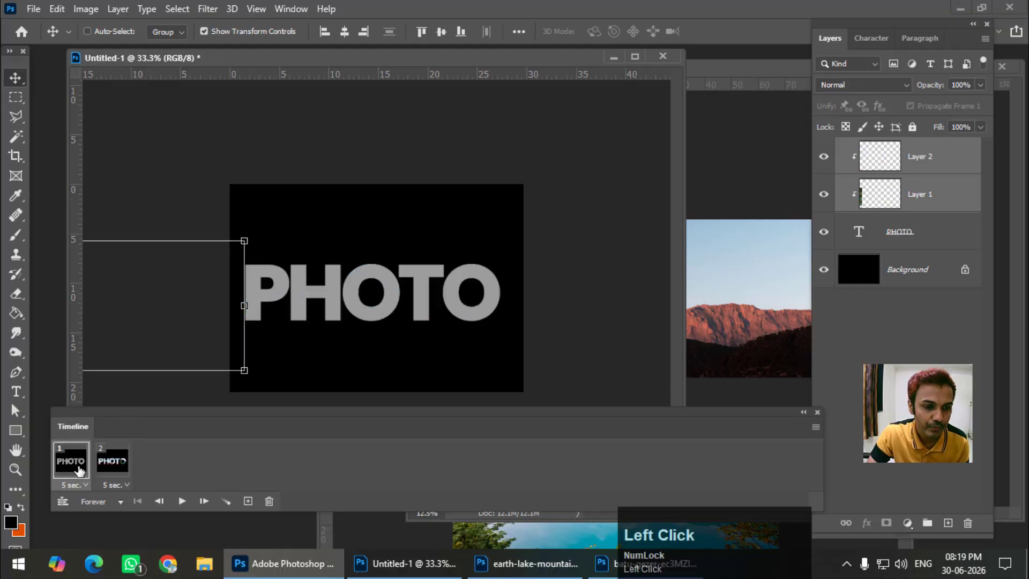
pyautogui.click(230, 504)
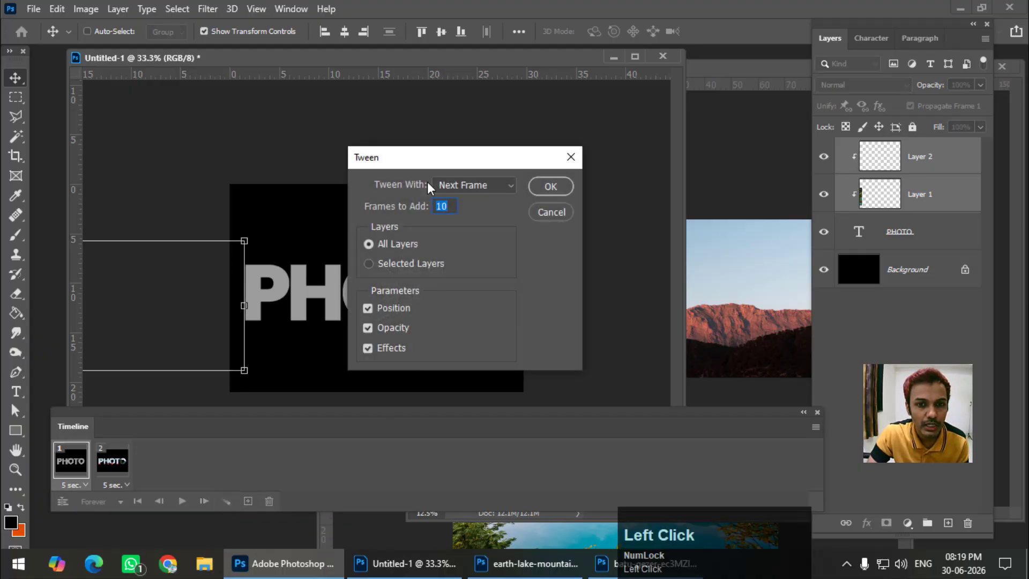
pyautogui.moveTo(424, 159); pyautogui.dragTo(417, 158)
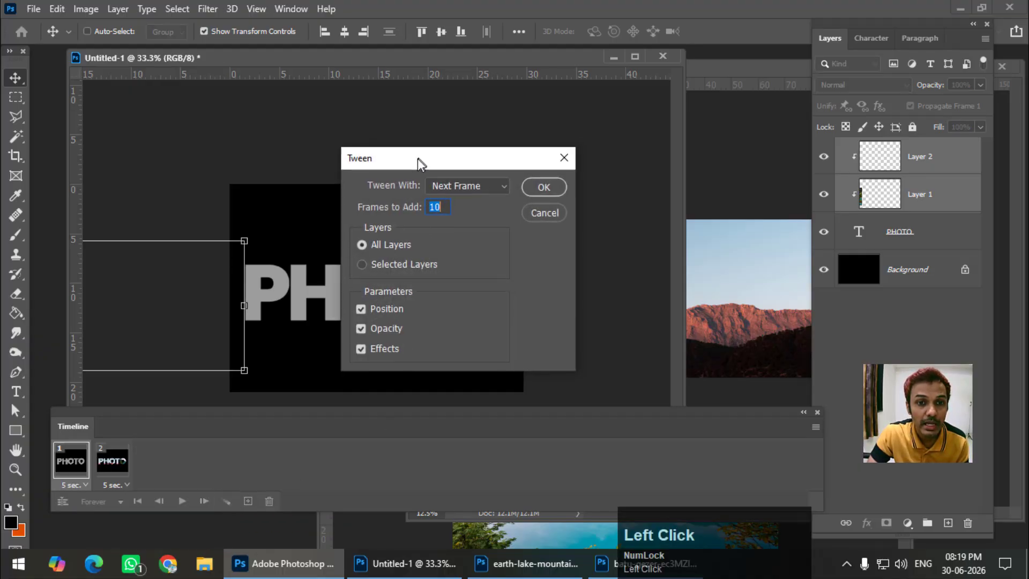
pyautogui.click(441, 209)
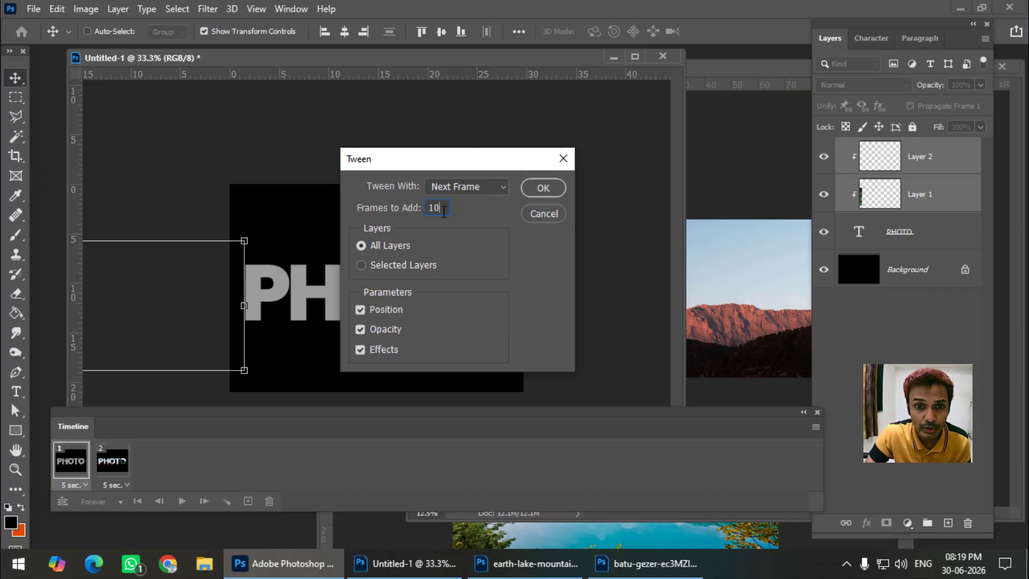
pyautogui.click(541, 188)
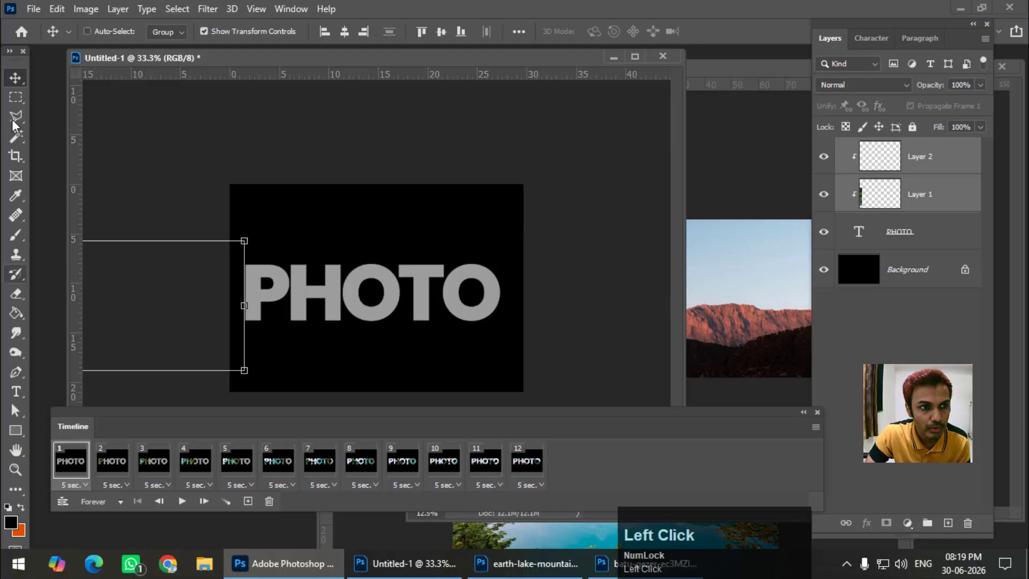
# Hide the transform box, set the animation to loop once, and play a short preview before stopping it
pyautogui.click(16, 97)
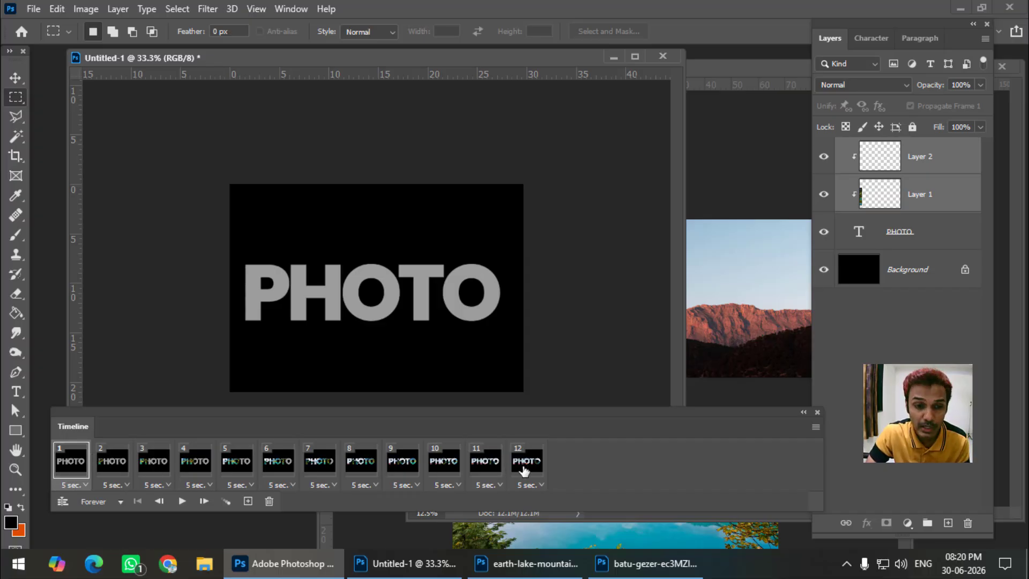
pyautogui.click(119, 503)
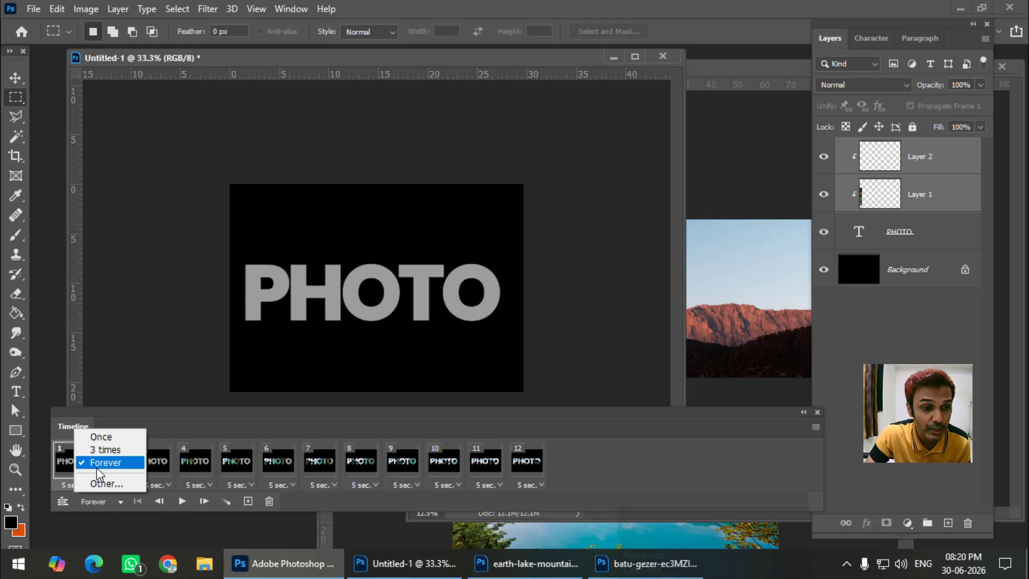
pyautogui.click(115, 442)
pyautogui.click(181, 501)
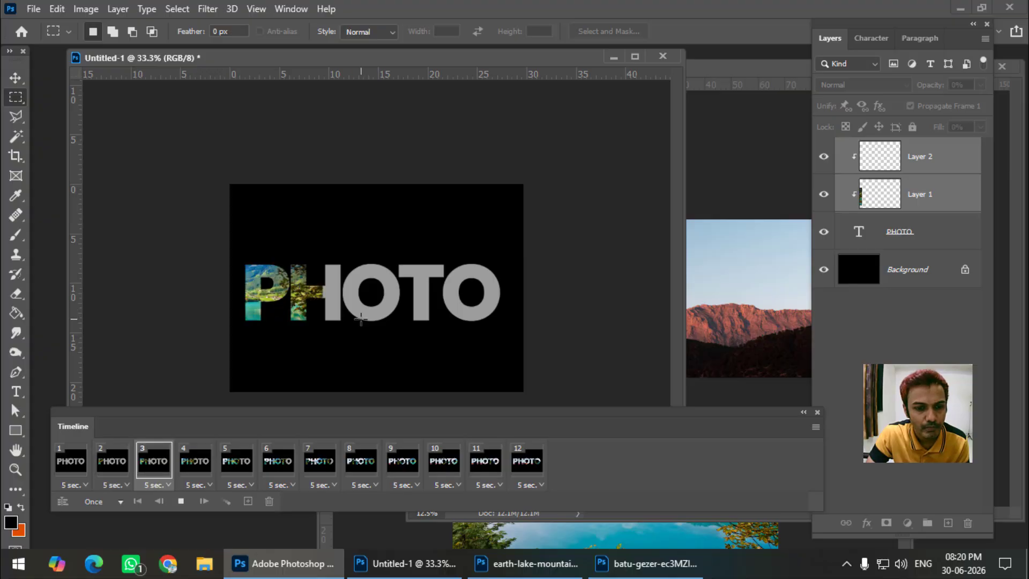
pyautogui.click(181, 500)
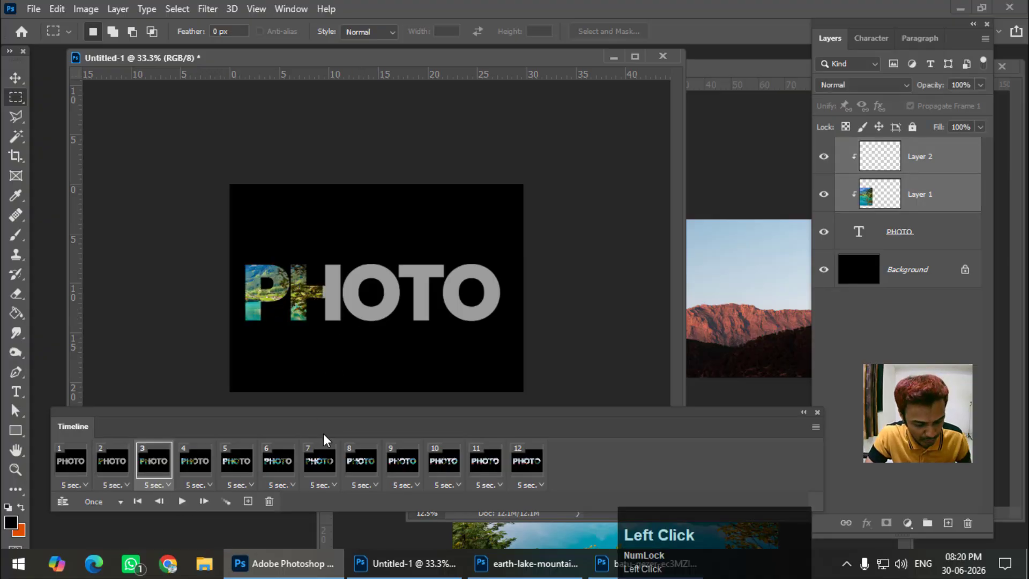
# Undo the looping change and the tween so that only the two original frames remain
pyautogui.hotkey('ctrl', 'z')
pyautogui.hotkey('ctrl', 'z')
pyautogui.hotkey('ctrl', 'z')
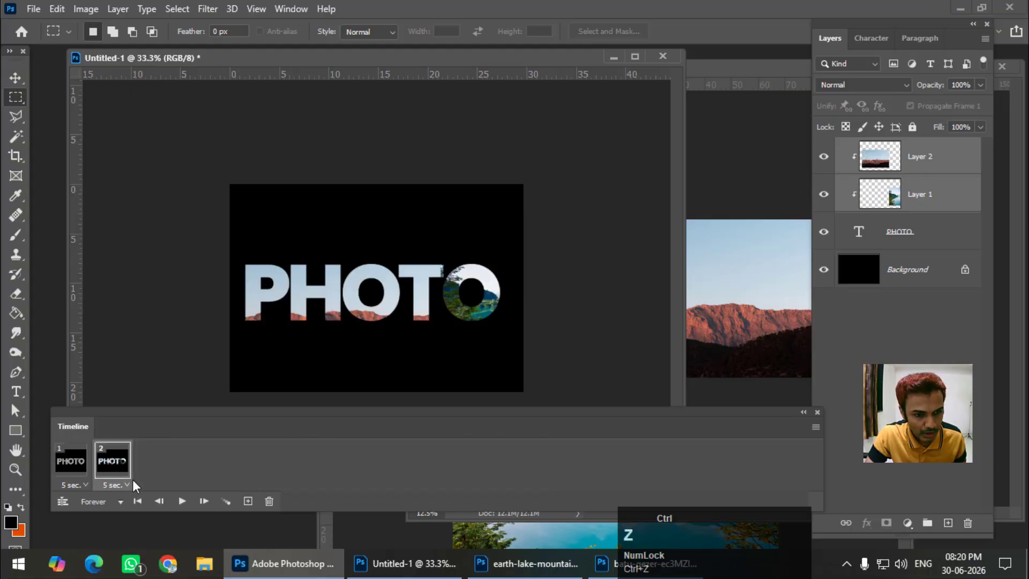
# Set the delay of both animation frames to No delay
pyautogui.click(84, 485)
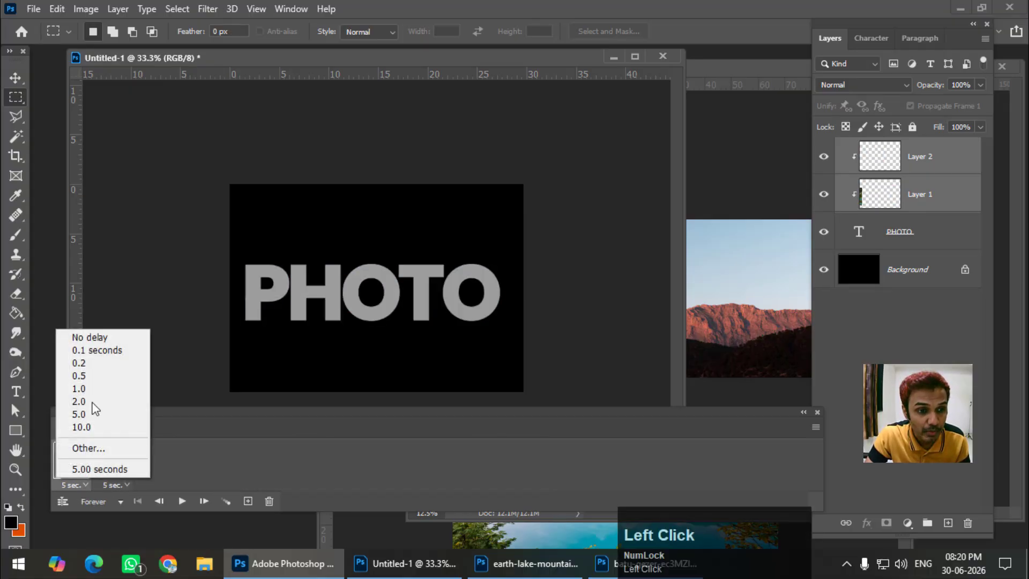
pyautogui.click(89, 337)
pyautogui.click(113, 485)
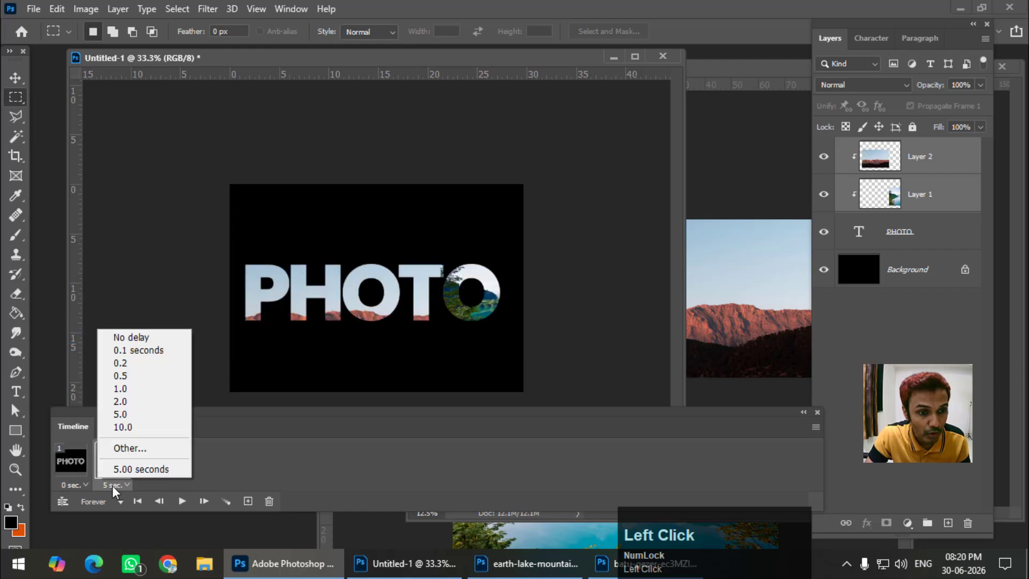
pyautogui.click(119, 339)
pyautogui.click(81, 486)
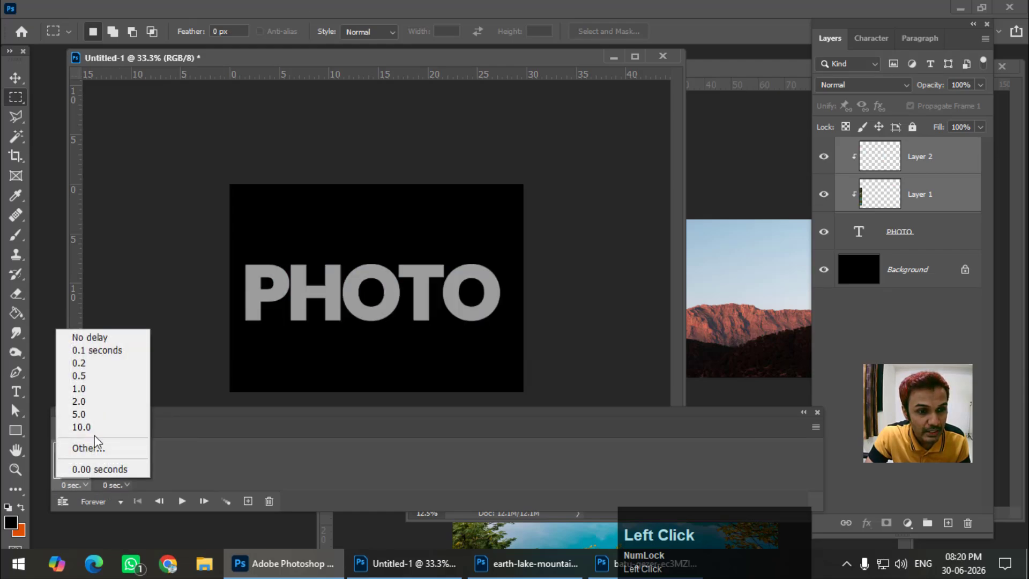
pyautogui.click(218, 410)
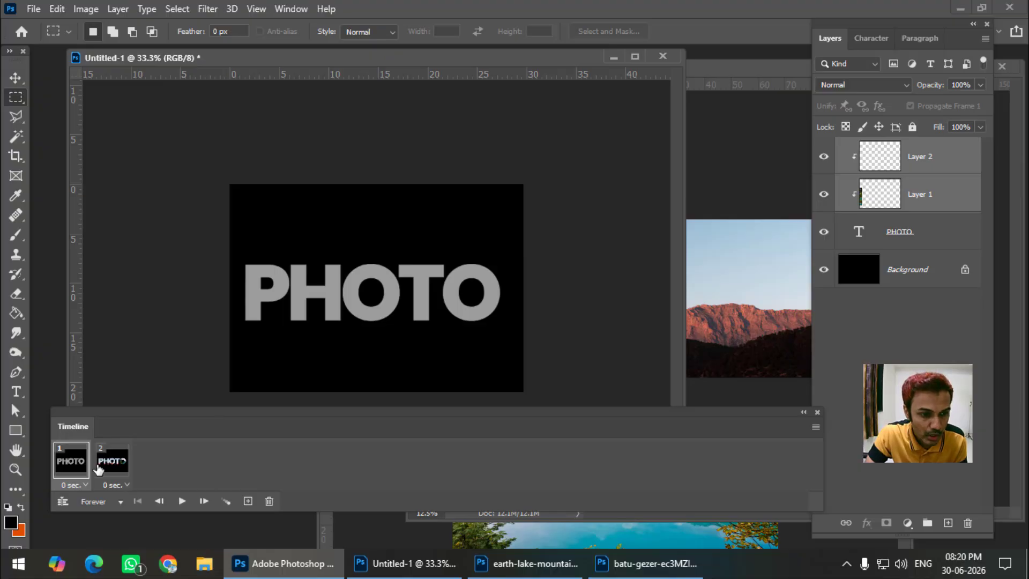
# Tween the first frame with the next frame, adding 10 in-between frames for all layers
pyautogui.click(81, 484)
pyautogui.click(193, 430)
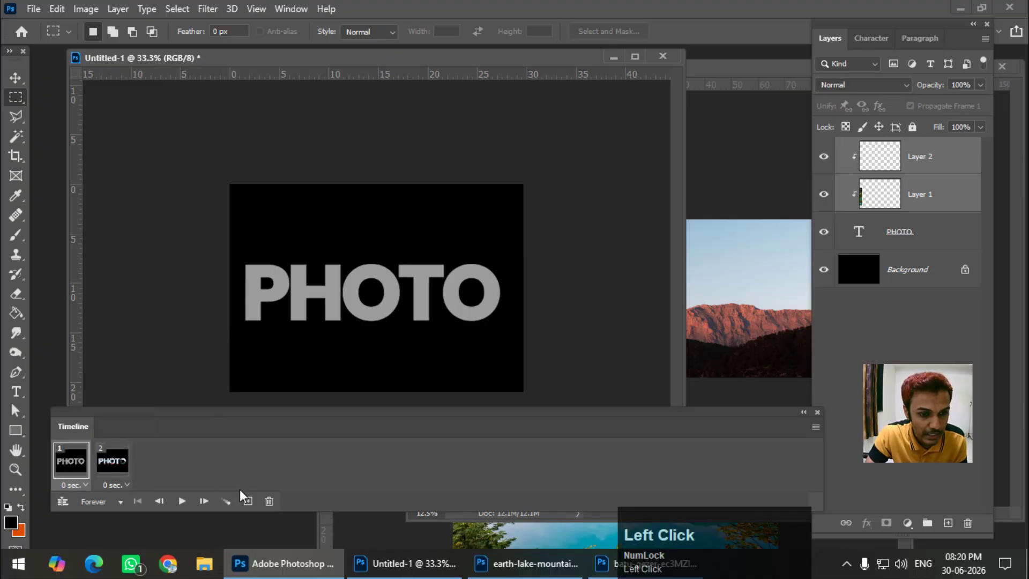
pyautogui.click(226, 500)
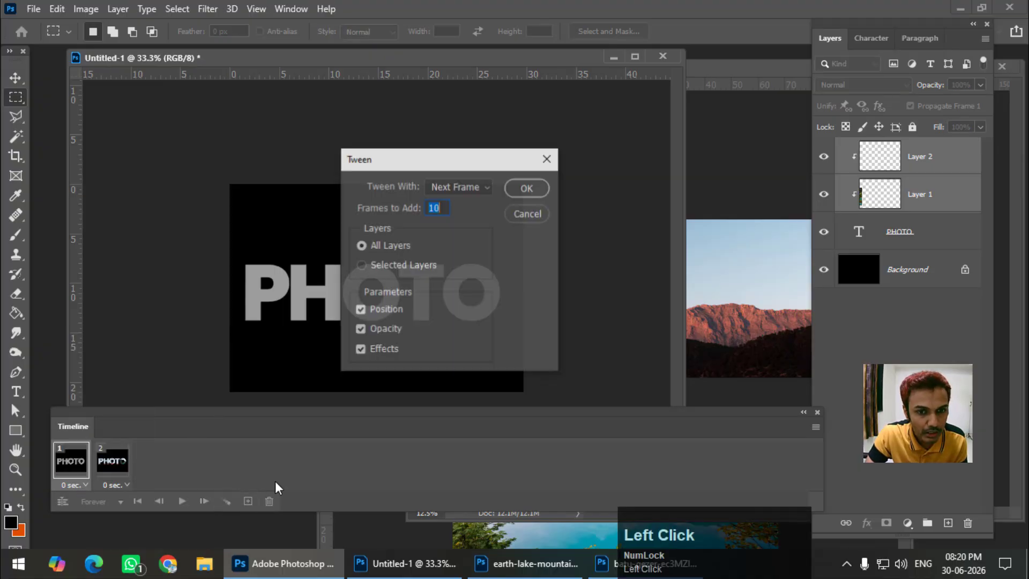
pyautogui.click(521, 188)
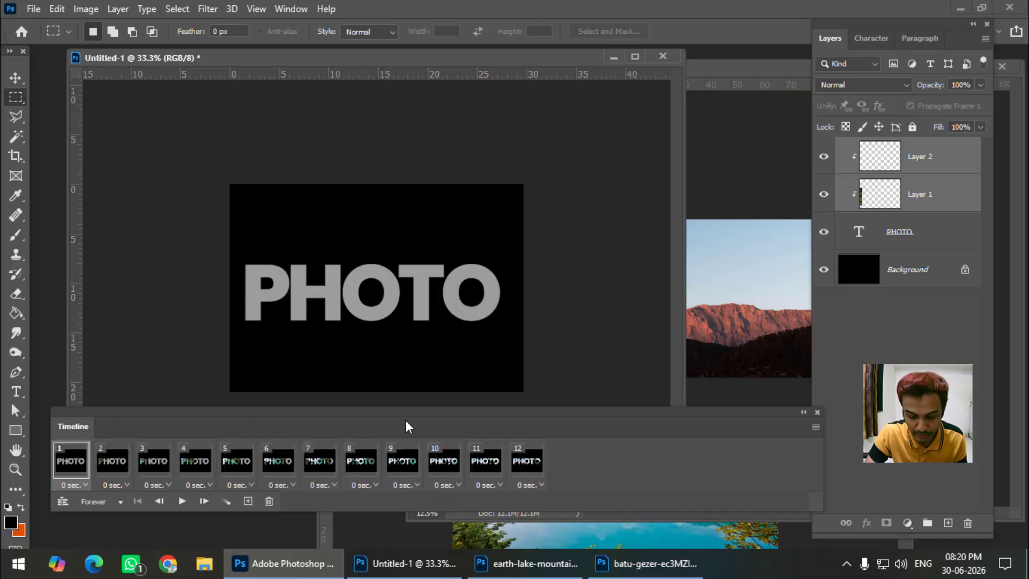
# Enlarge the artwork to 66.7% and preview the tweened animation twice with looping left at Forever, stopping it each time
pyautogui.hotkey('ctrl', '=')
pyautogui.scroll(-1, 411, 374)
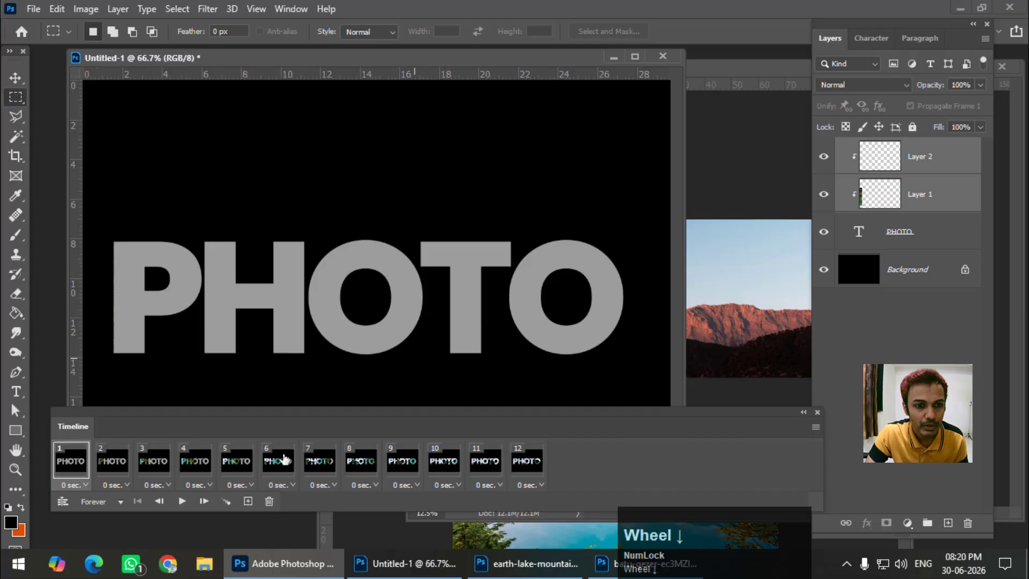
pyautogui.click(182, 500)
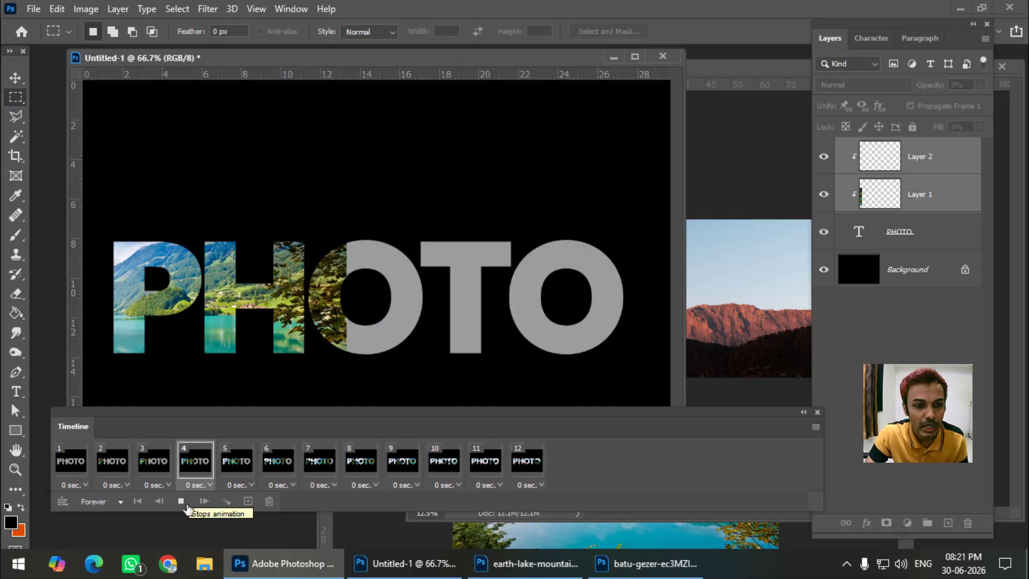
pyautogui.click(189, 499)
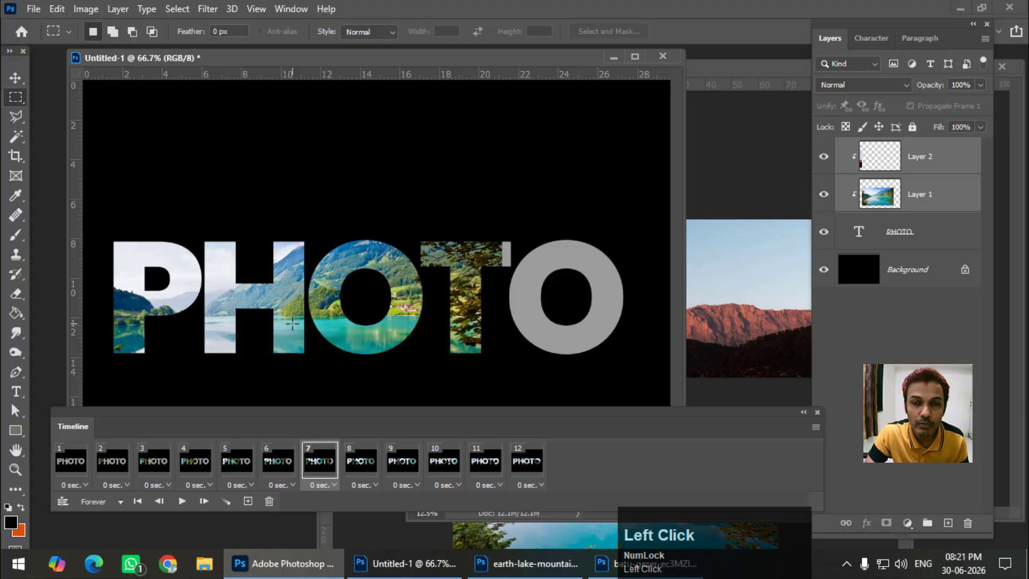
pyautogui.click(120, 501)
pyautogui.click(224, 428)
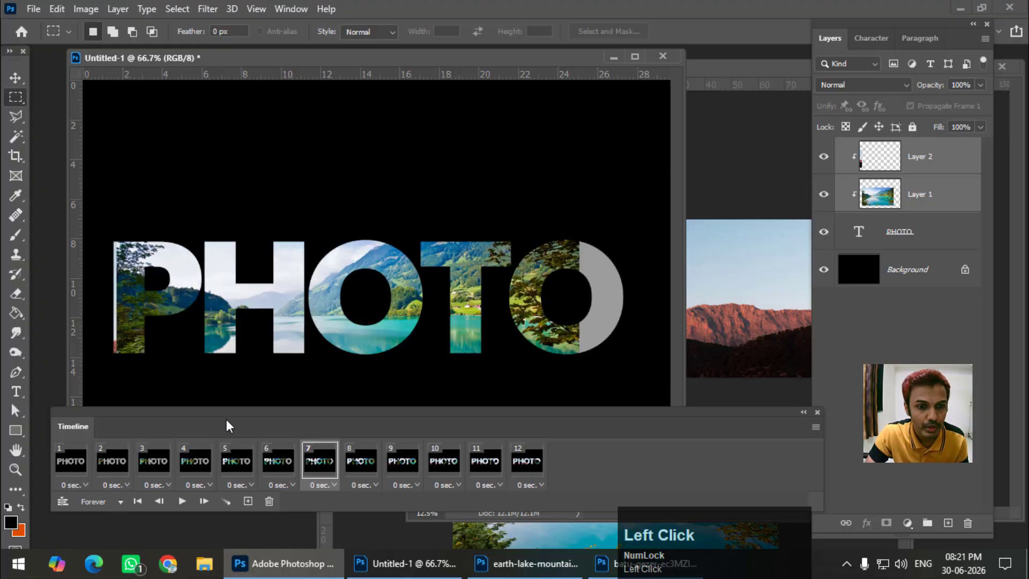
pyautogui.click(181, 501)
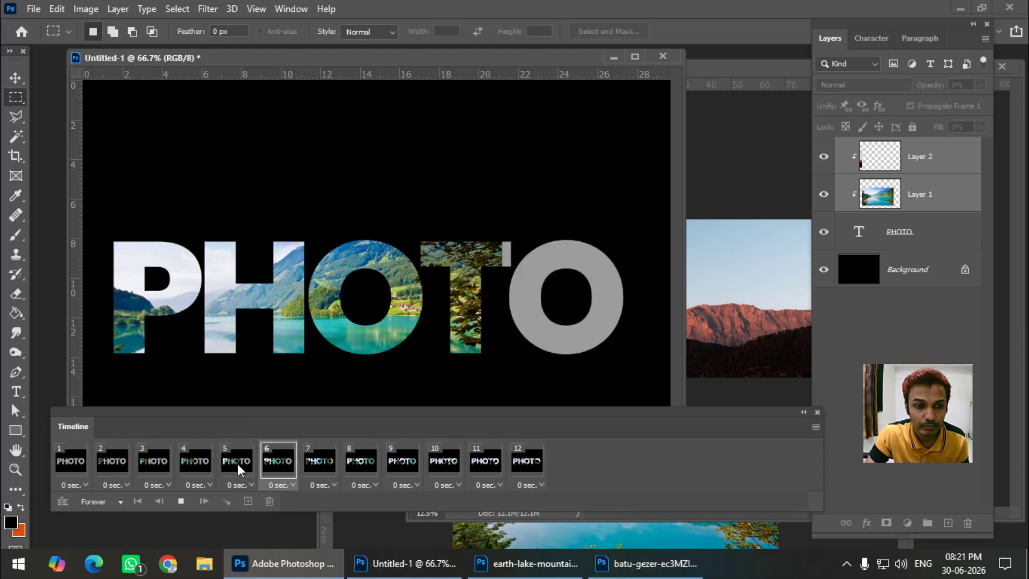
pyautogui.click(180, 501)
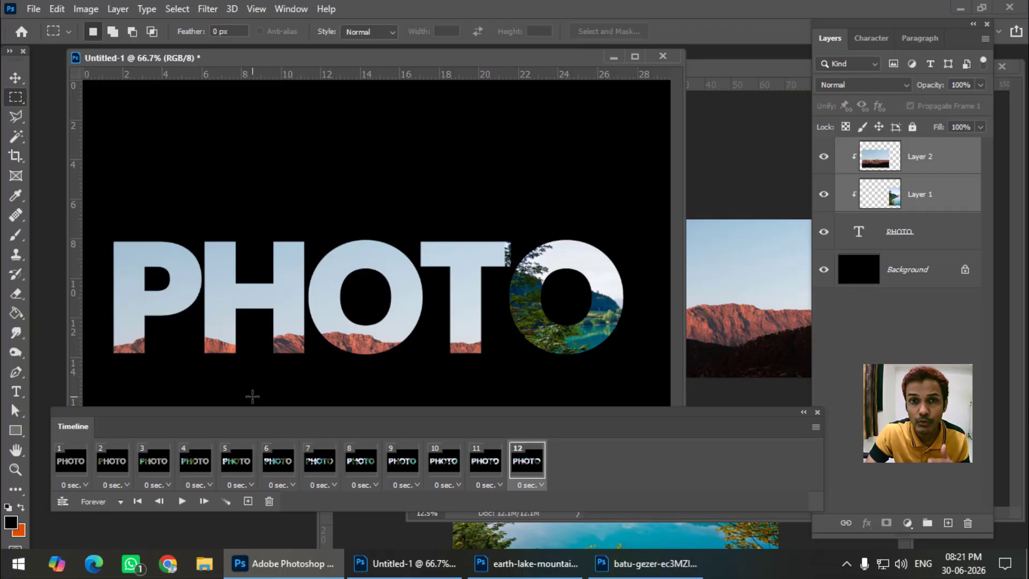
# Render all frames as an H.264 video named abc in G:\New folder, using the HD 720p 25 preset
pyautogui.click(37, 12)
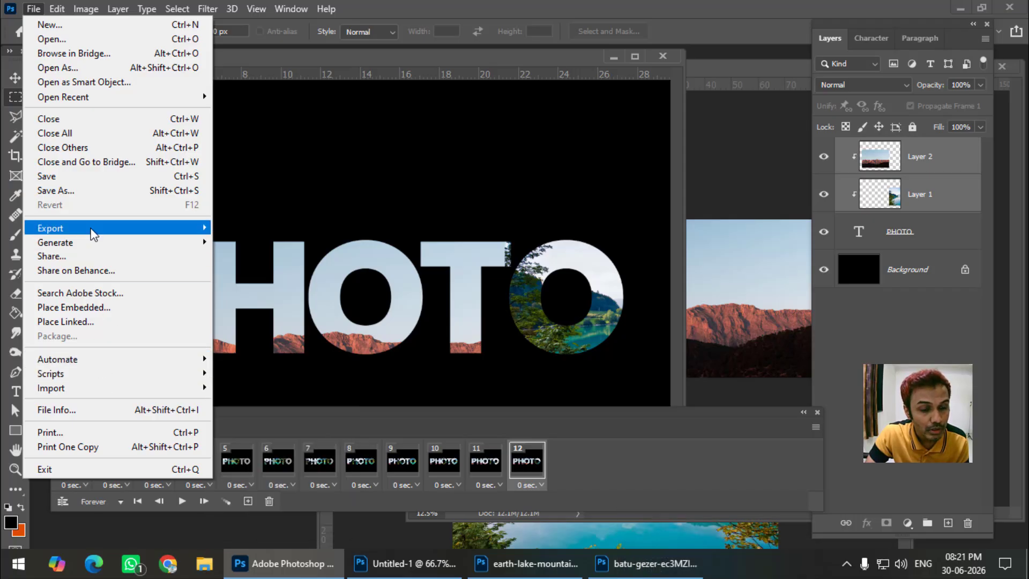
pyautogui.moveTo(94, 234)
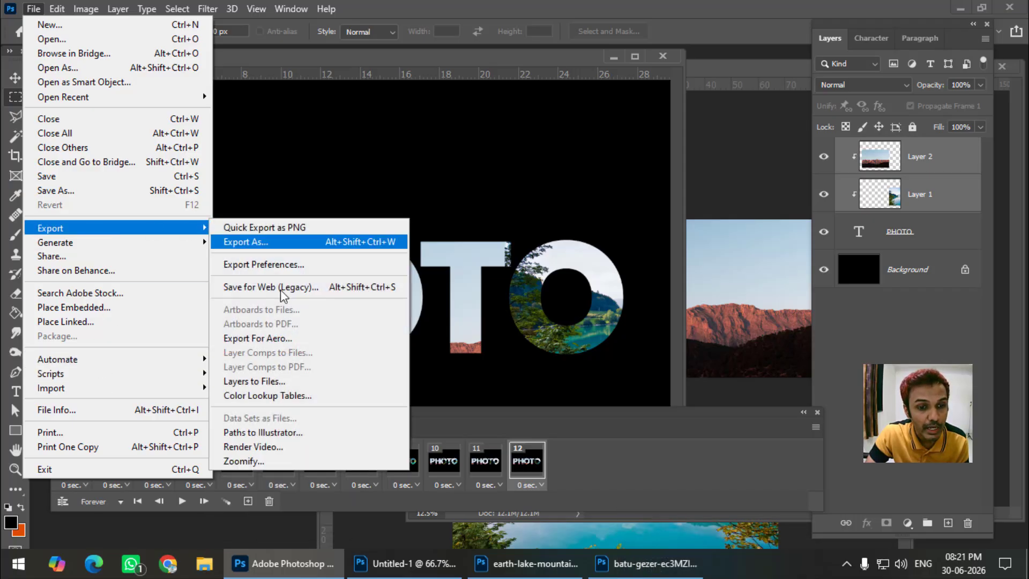
pyautogui.click(274, 450)
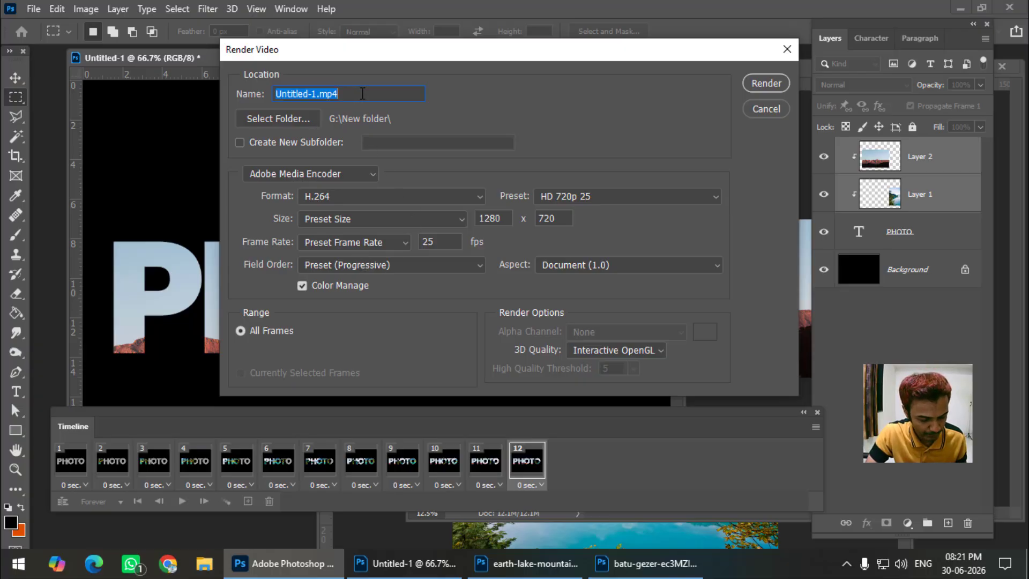
pyautogui.write('abc')
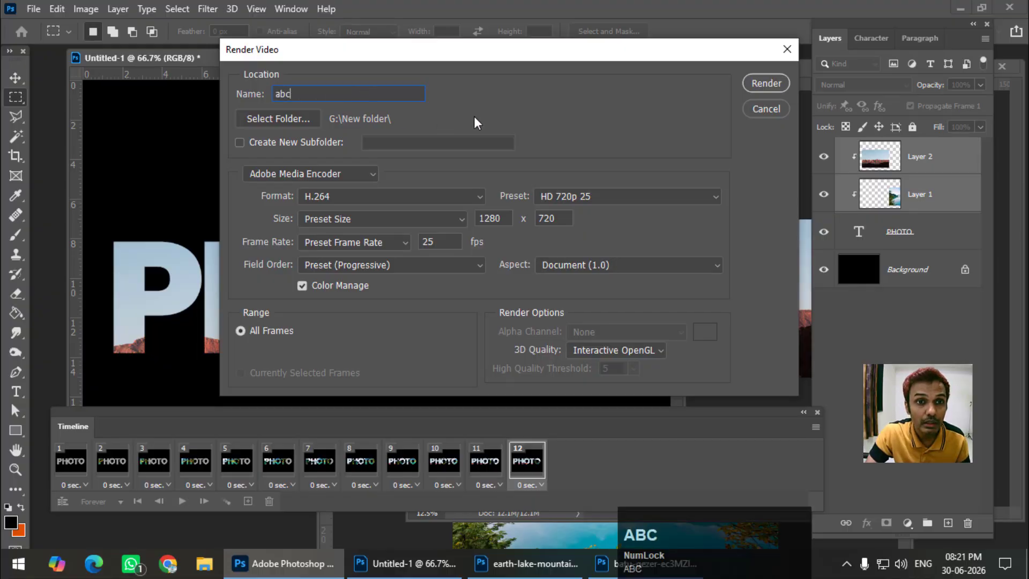
pyautogui.click(763, 86)
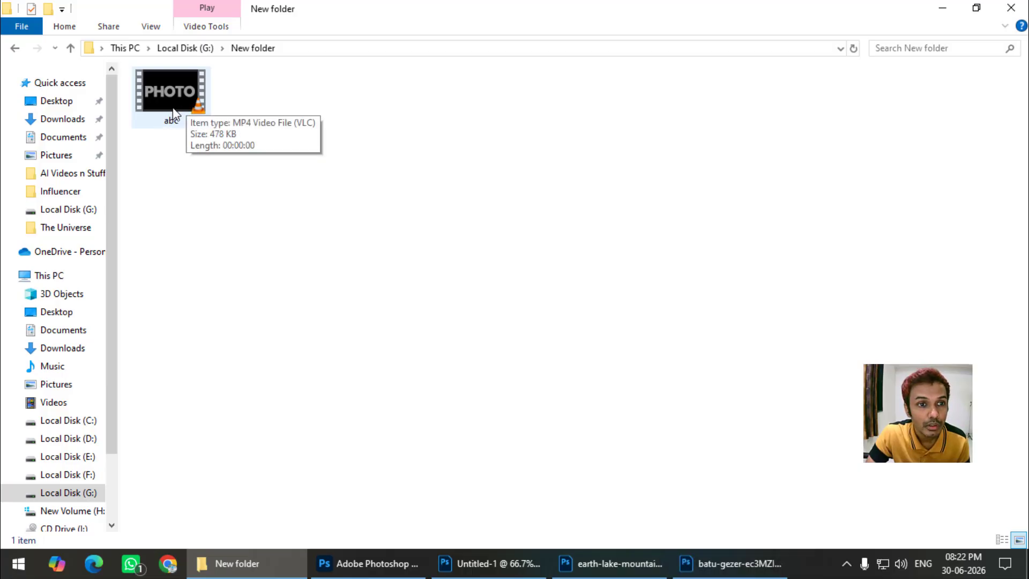
# Open the rendered abc video from G:\New folder in Media Player to watch it
pyautogui.rightClick(172, 97)
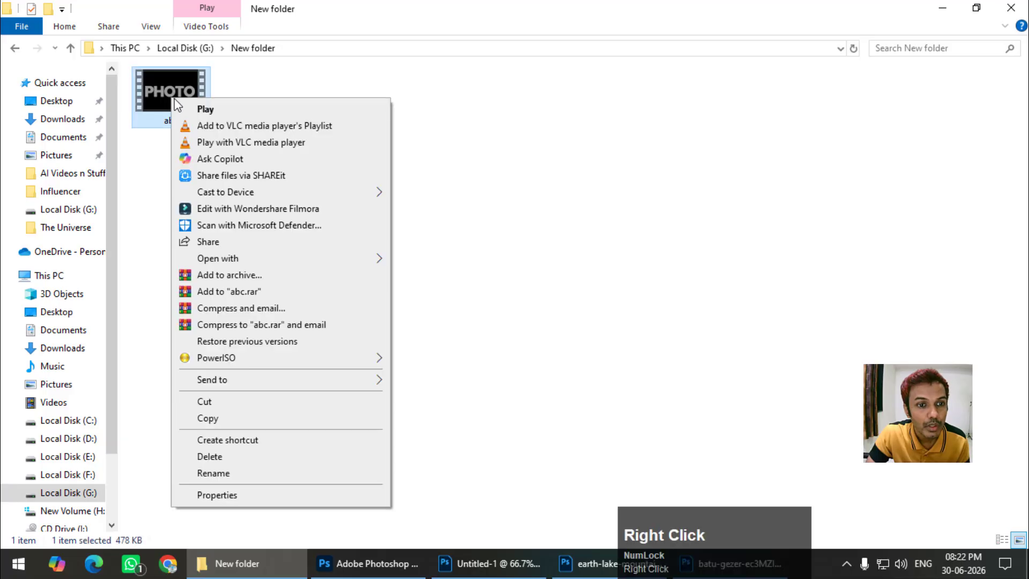
pyautogui.moveTo(239, 259)
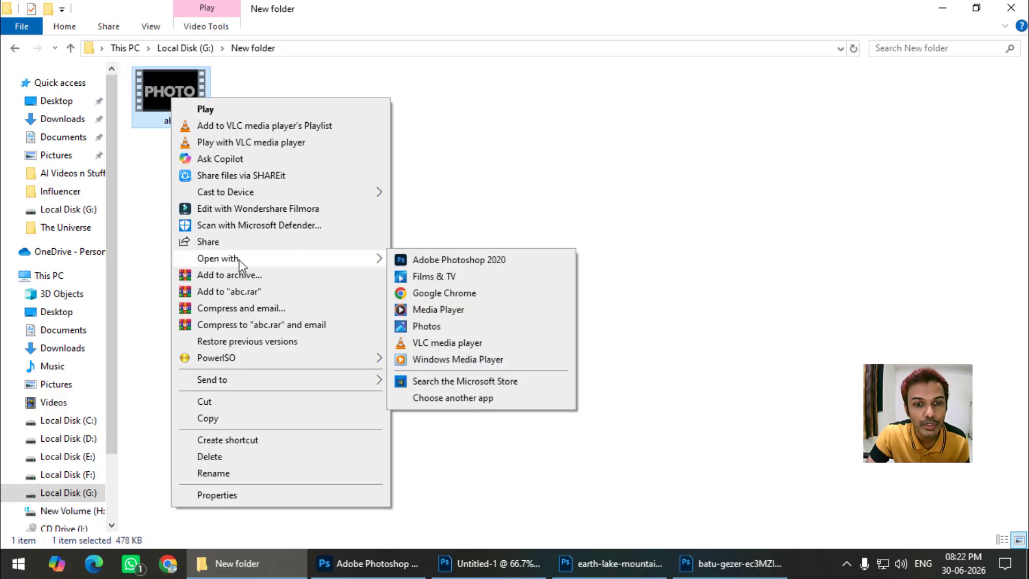
pyautogui.click(455, 317)
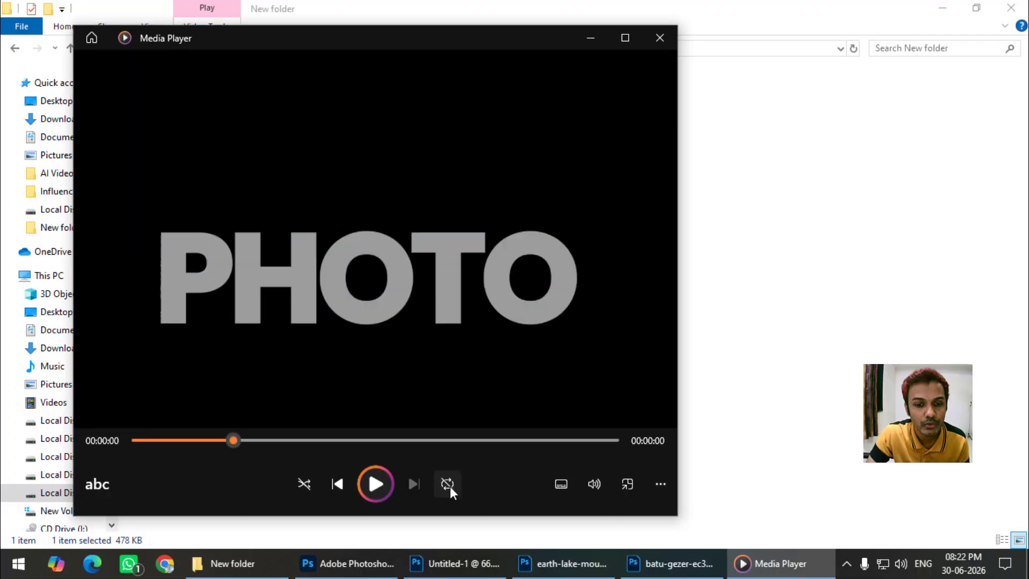
# Play the abc video in full screen, pause it, and close Media Player
pyautogui.doubleClick(455, 302)
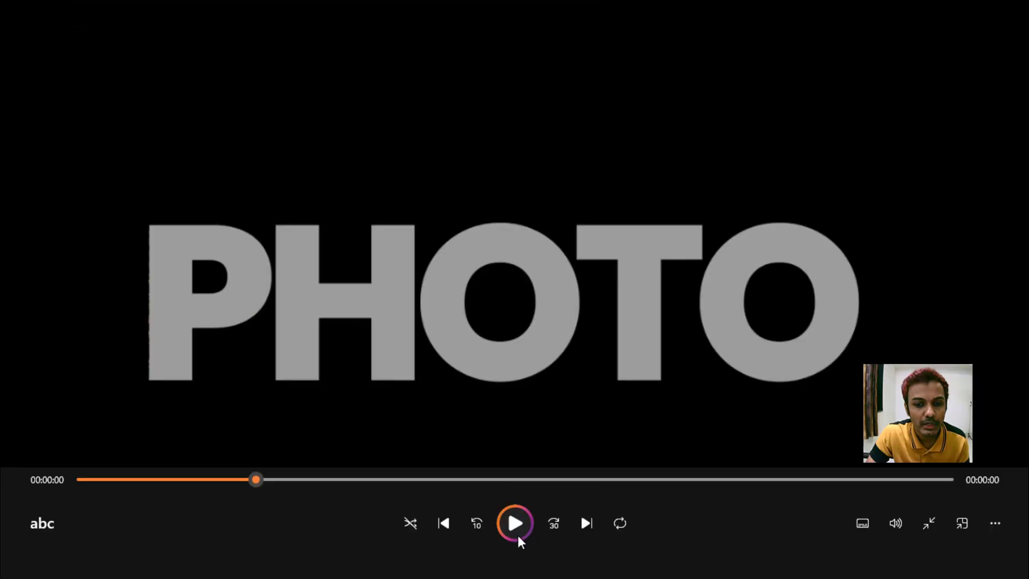
pyautogui.click(517, 533)
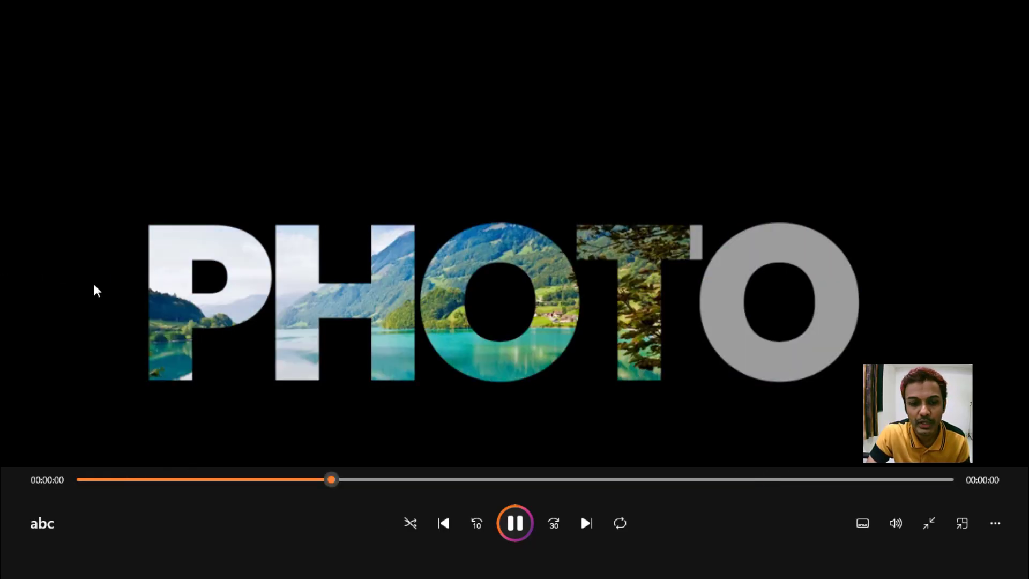
pyautogui.click(514, 523)
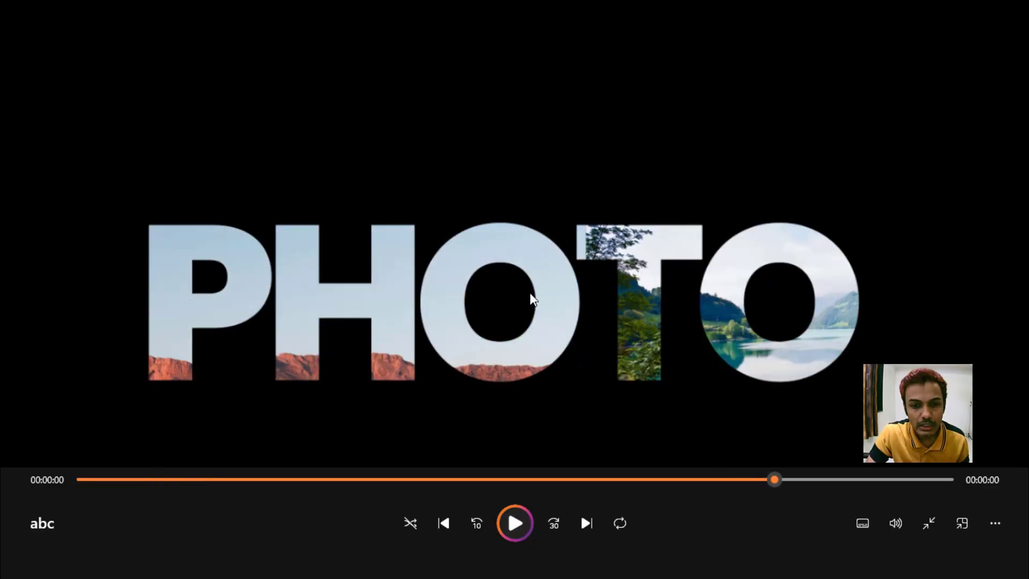
pyautogui.press('Escape')
pyautogui.click(671, 37)
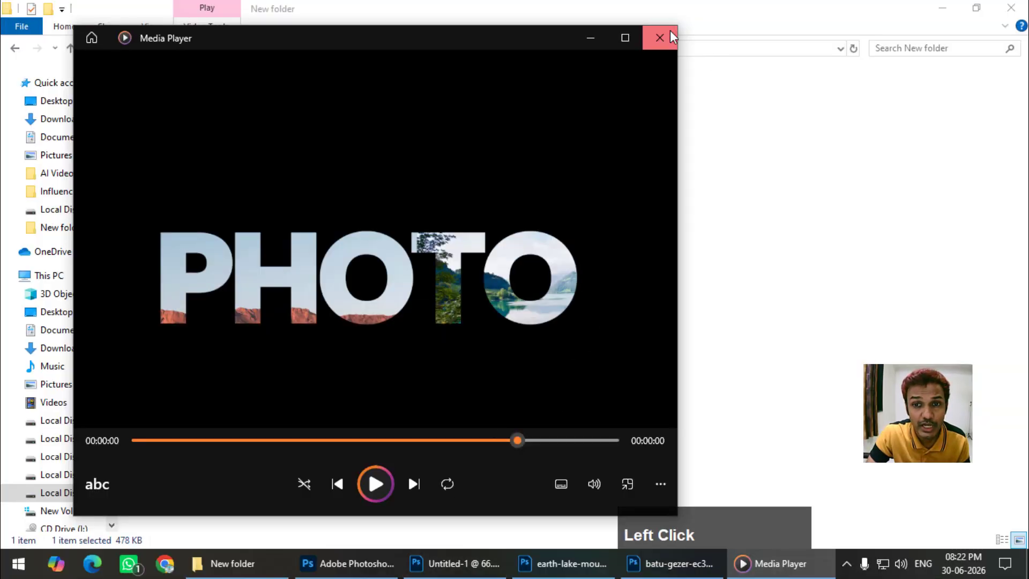
# Switch to the Untitled-1 document in Photoshop and export its animation with Save for Web as a GIF named 123 in New folder
pyautogui.click(558, 564)
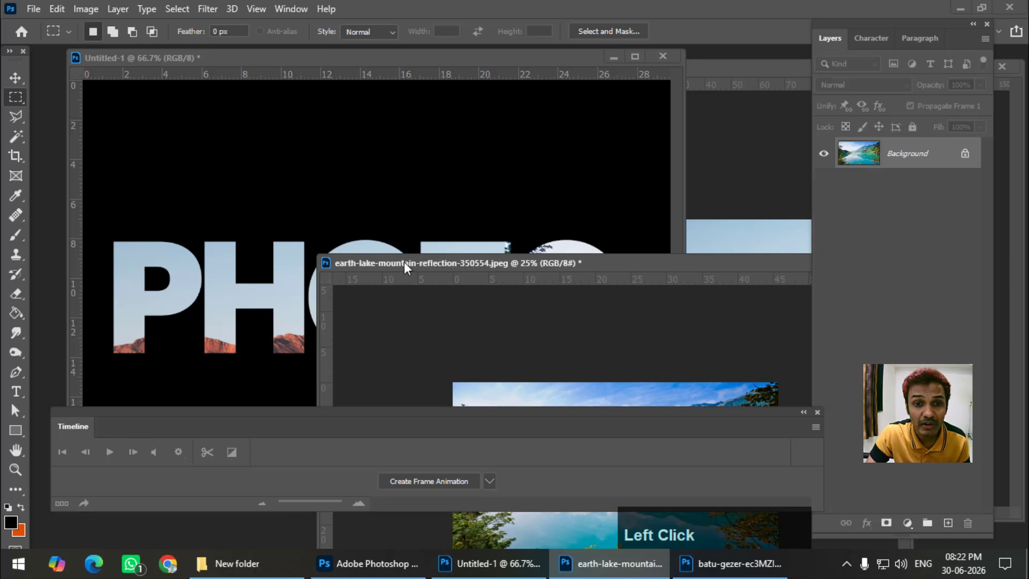
pyautogui.click(355, 59)
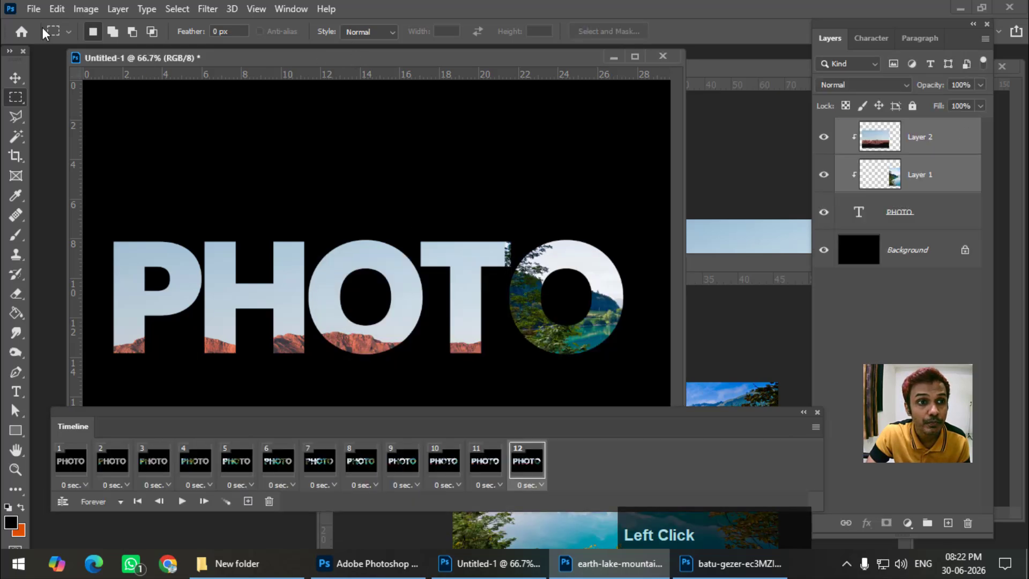
pyautogui.click(34, 10)
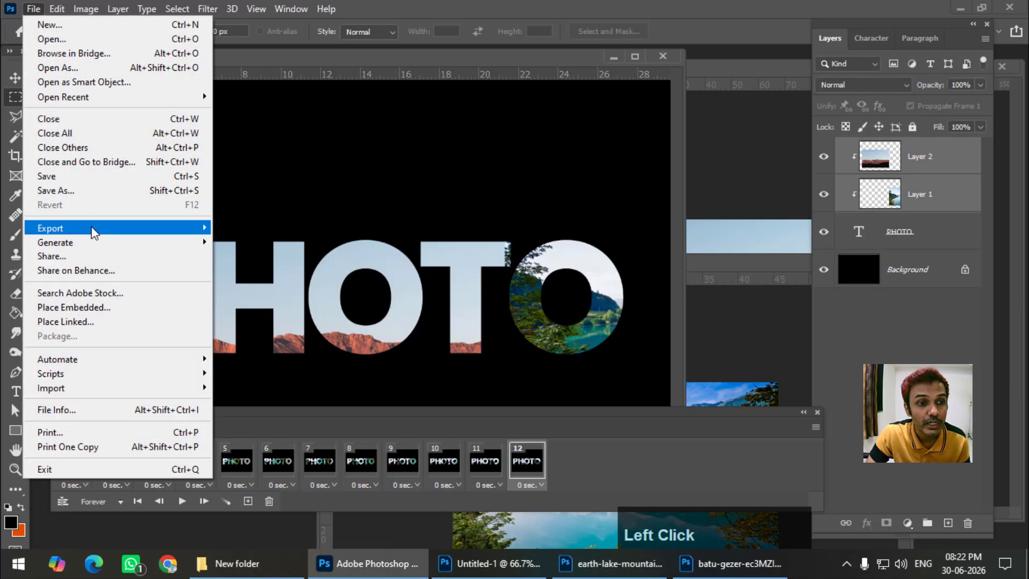
pyautogui.moveTo(94, 231)
pyautogui.click(321, 288)
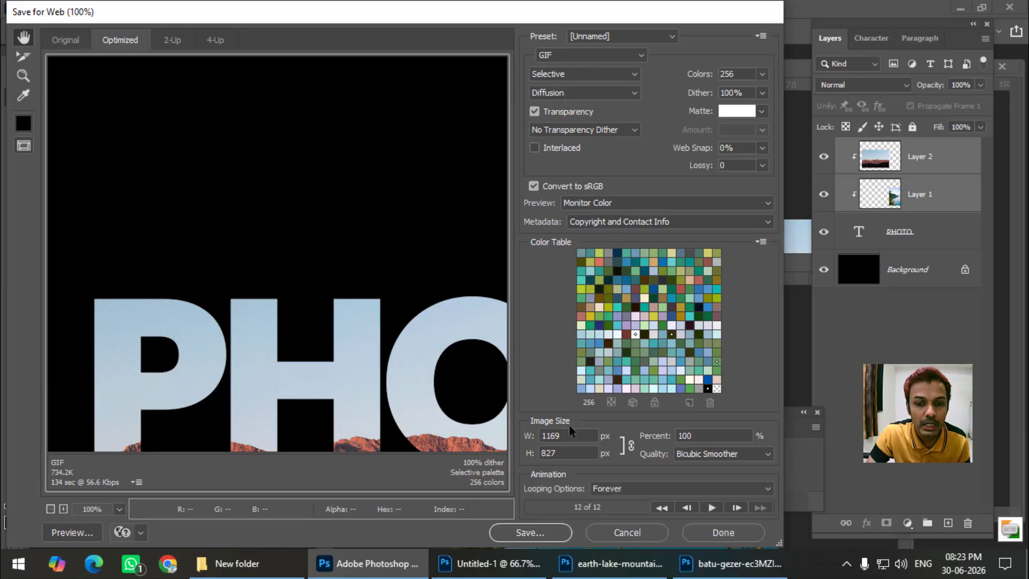
pyautogui.click(545, 534)
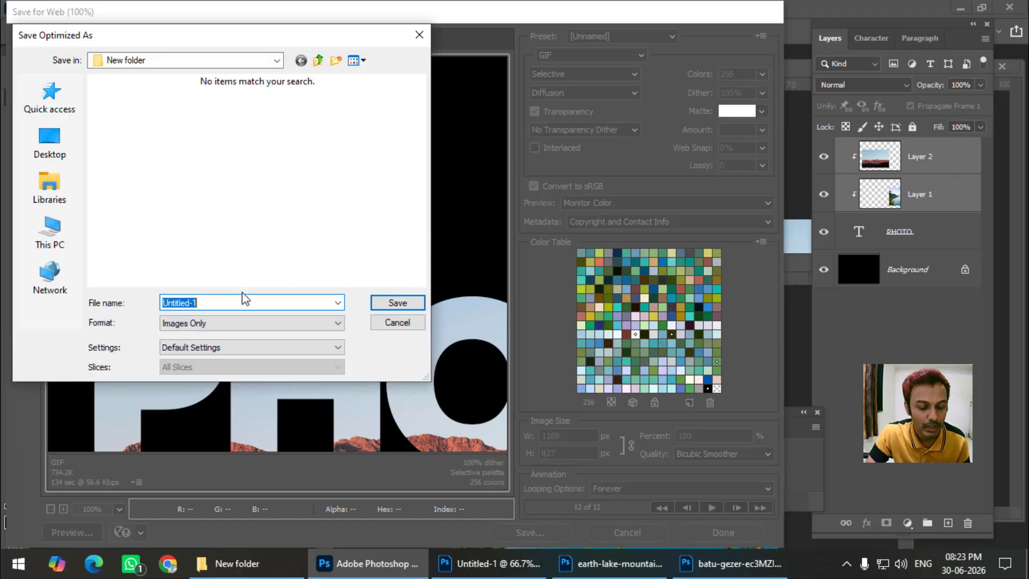
pyautogui.write('123')
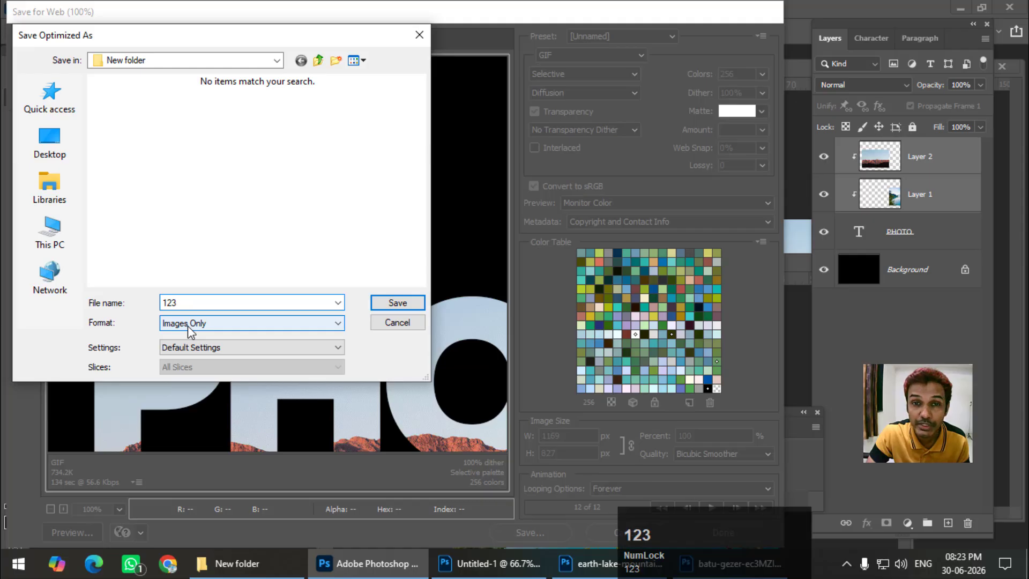
pyautogui.click(403, 305)
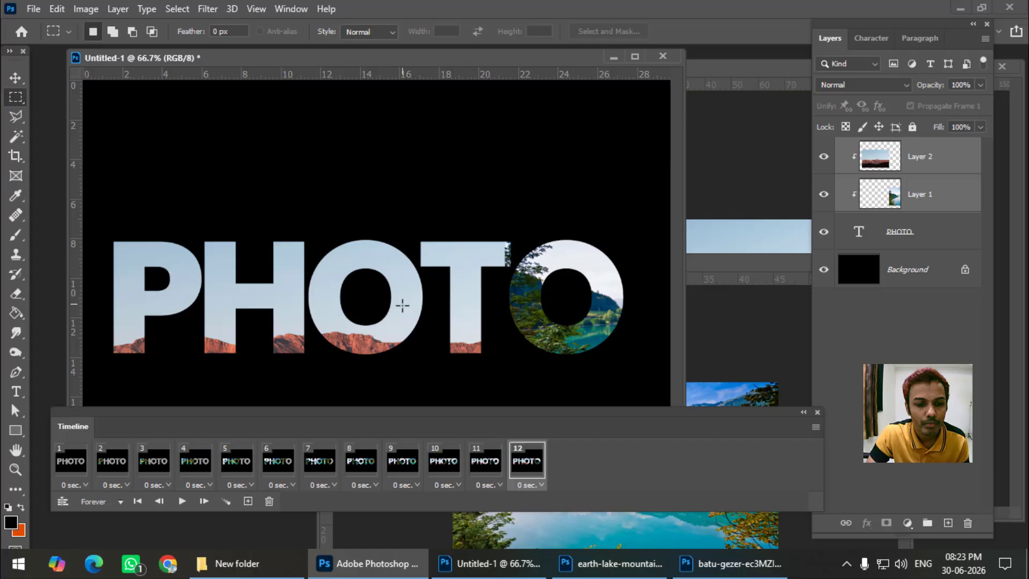
# Open 123.gif from G:\New folder, watch it in a maximized viewer, close it, and return to the Untitled-1 document in Photoshop
pyautogui.click(256, 572)
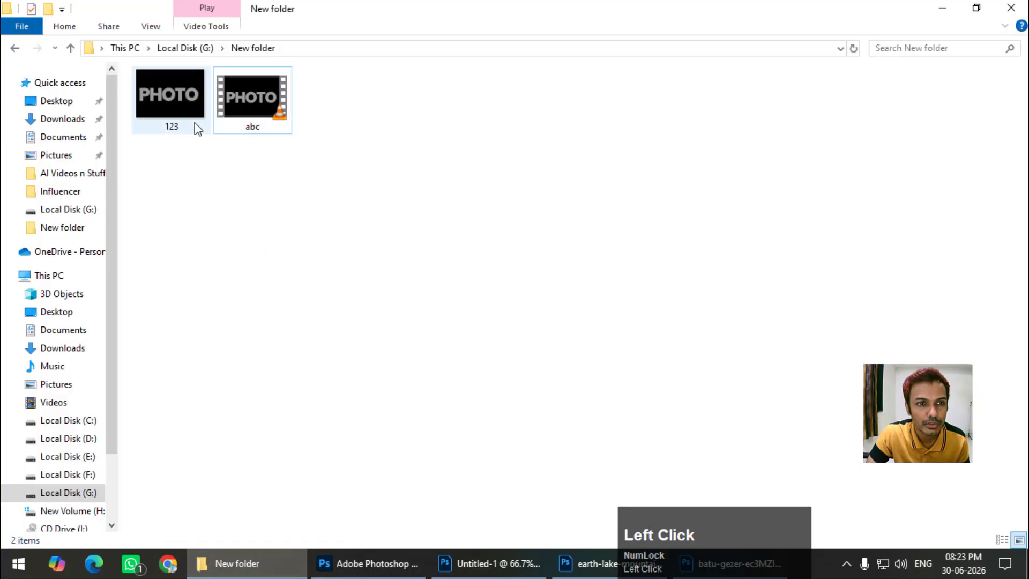
pyautogui.click(187, 106)
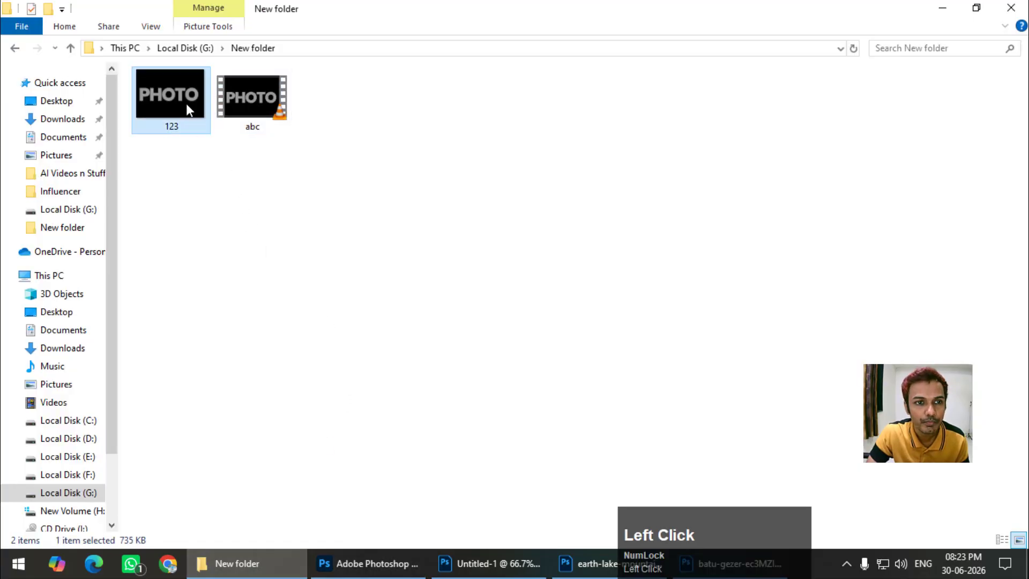
pyautogui.doubleClick(185, 104)
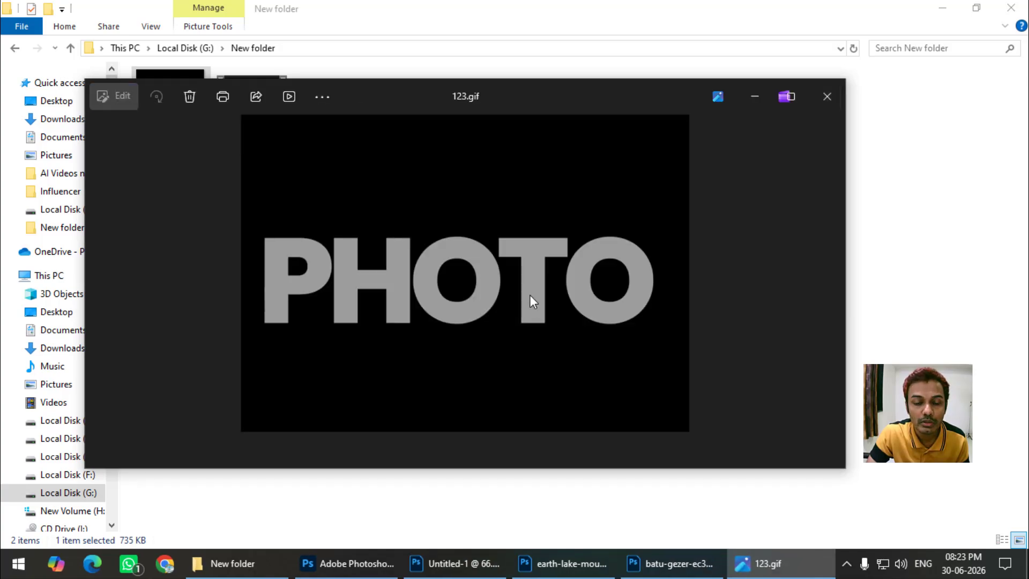
pyautogui.click(791, 97)
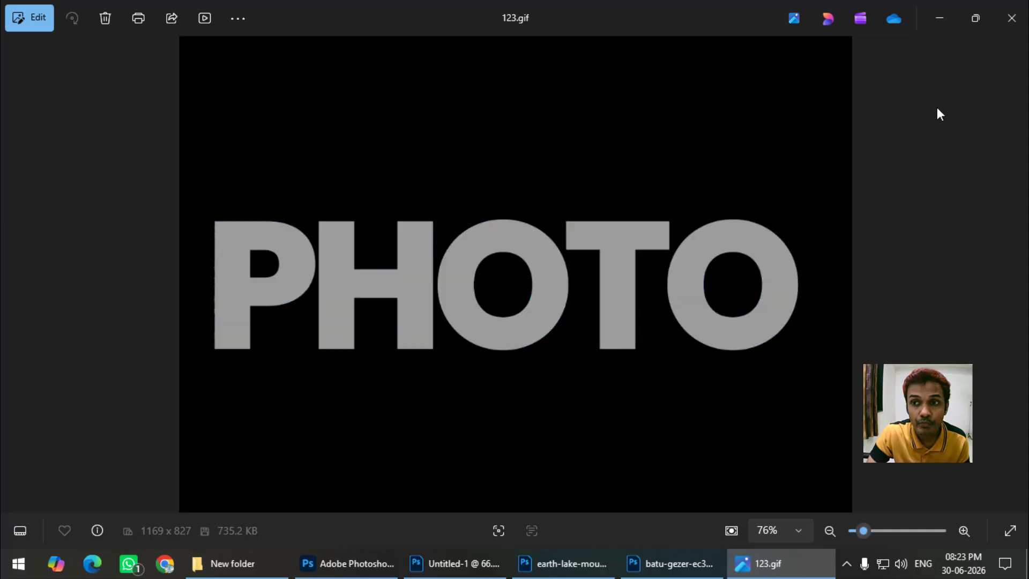
pyautogui.click(1011, 19)
pyautogui.click(464, 563)
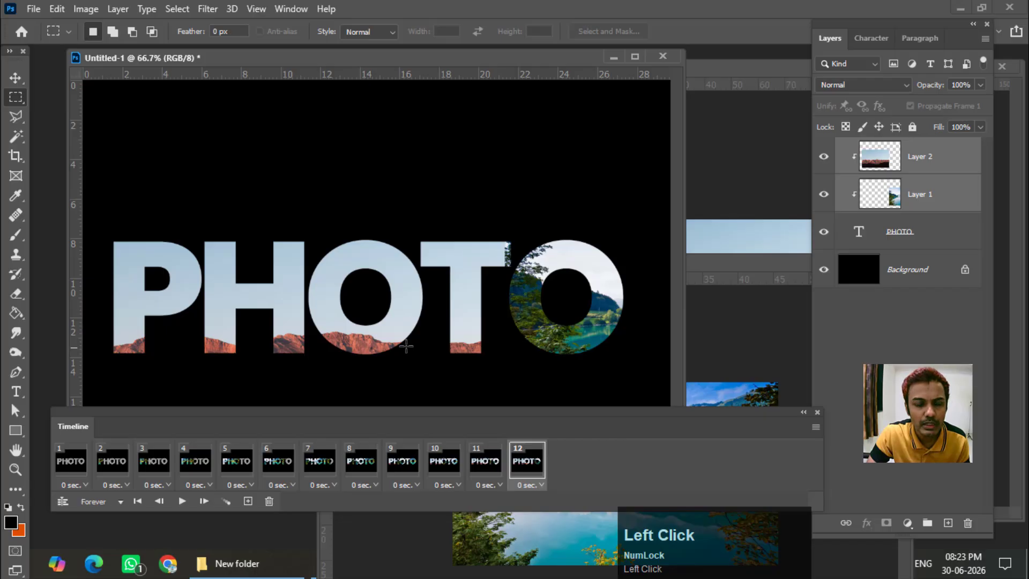